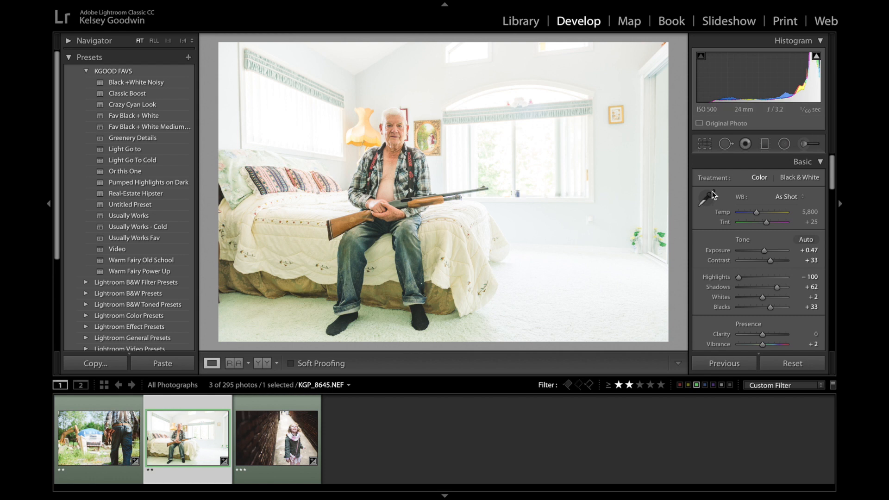
Heal away the small framed picture beside the window at size 78, and heal the lower wall at size 76
click(726, 143)
scroll(615, 109, down, 3)
drag(615, 109, 616, 119)
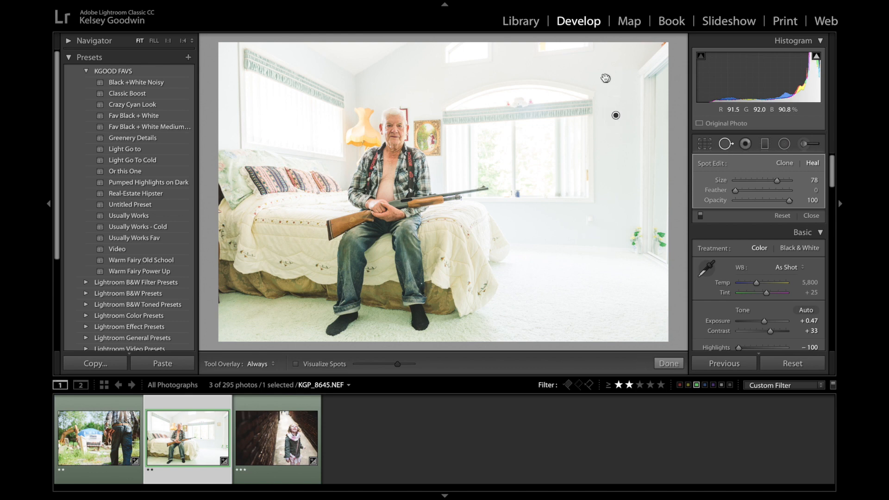
mouse_move(606, 80)
mouse_down()
mouse_move(645, 82)
mouse_move(593, 96)
mouse_move(583, 108)
mouse_move(613, 75)
mouse_up()
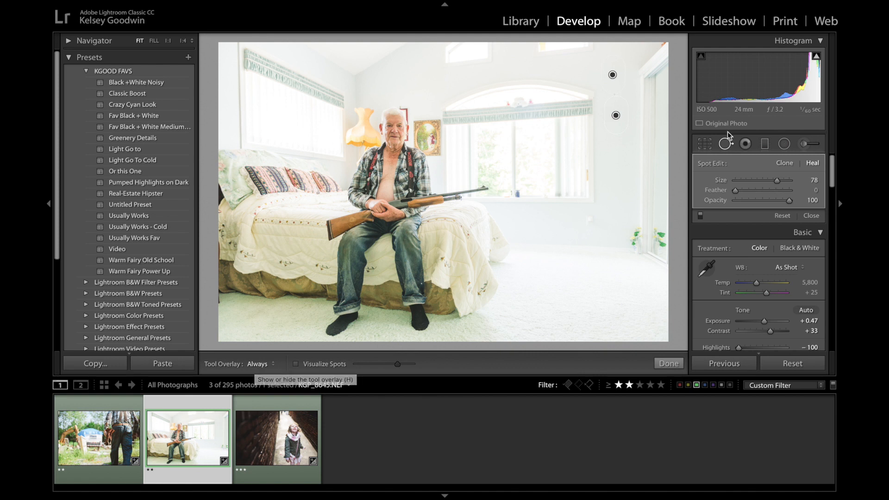
click(589, 218)
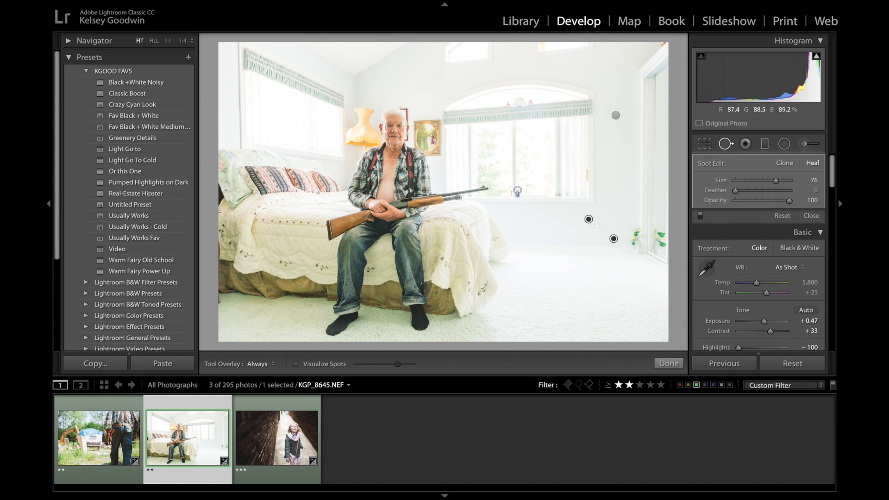
Heal away the blue object on the windowsill and the small item beside it, finishing with a size 16 spot
key(z)
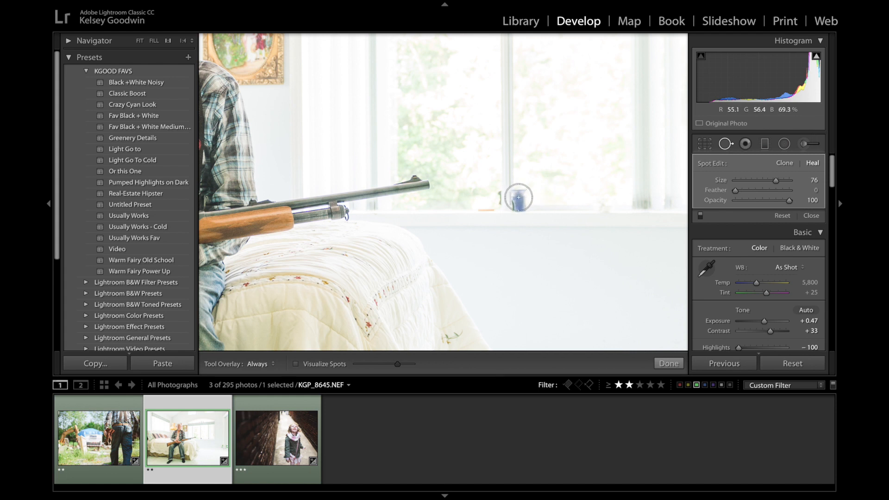
click(519, 198)
drag(470, 181, 517, 154)
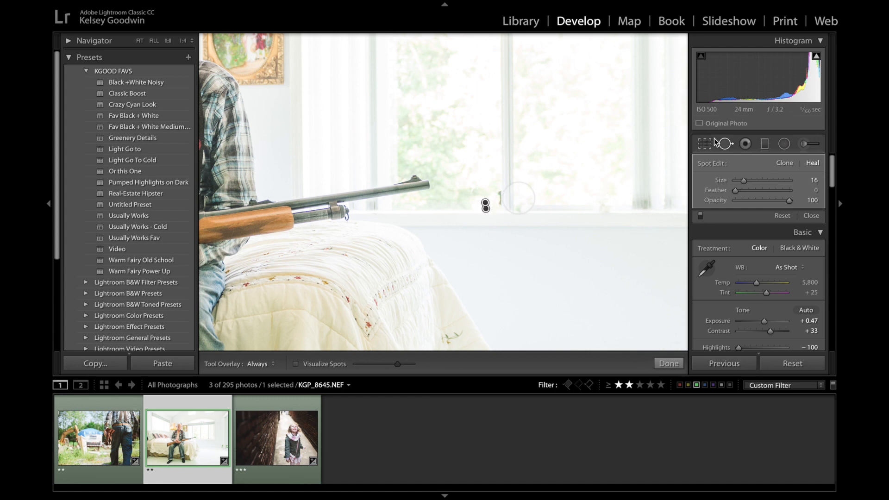
key(q)
click(642, 141)
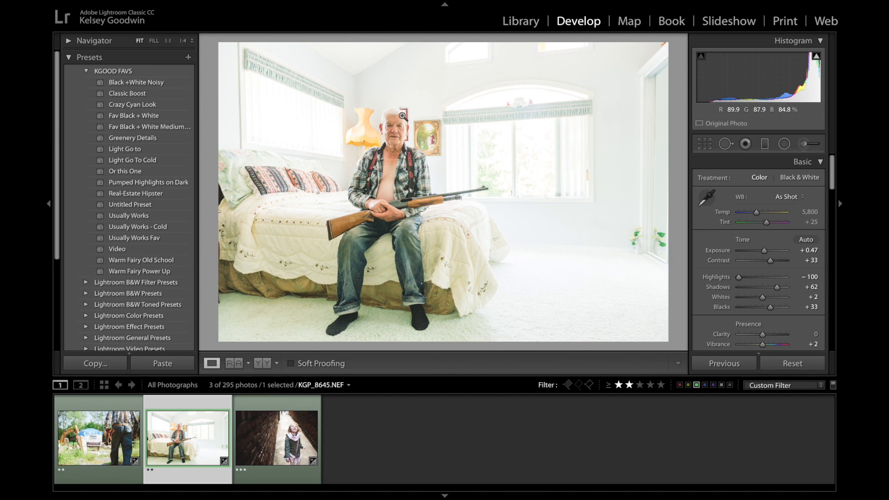
Try to heal away the red picture frame behind the man's head, then delete those healing spots
click(403, 116)
click(726, 143)
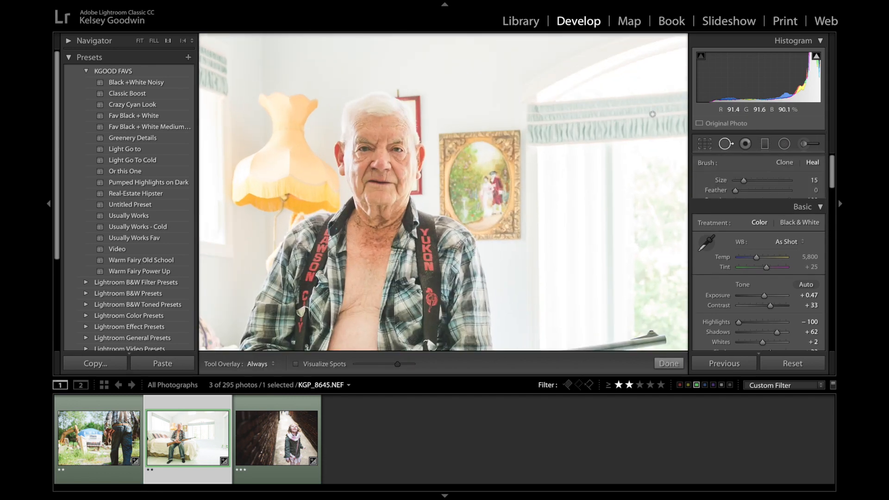
click(397, 88)
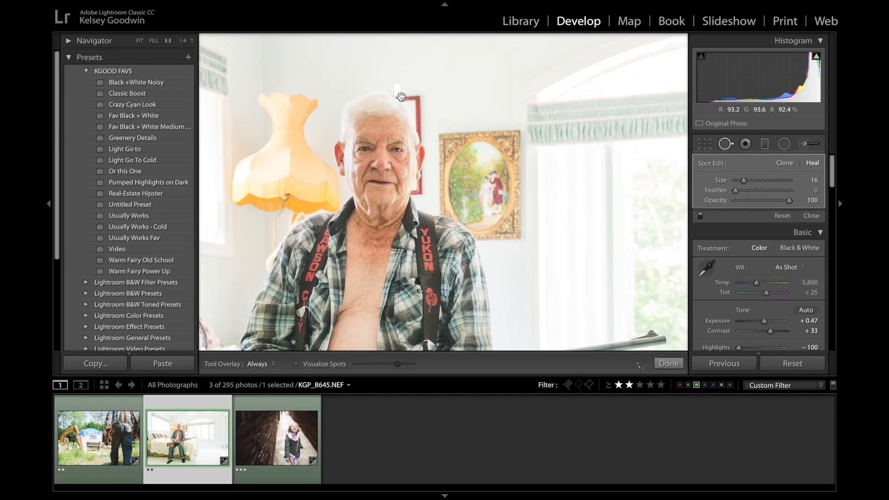
drag(403, 90, 423, 80)
drag(403, 95, 401, 95)
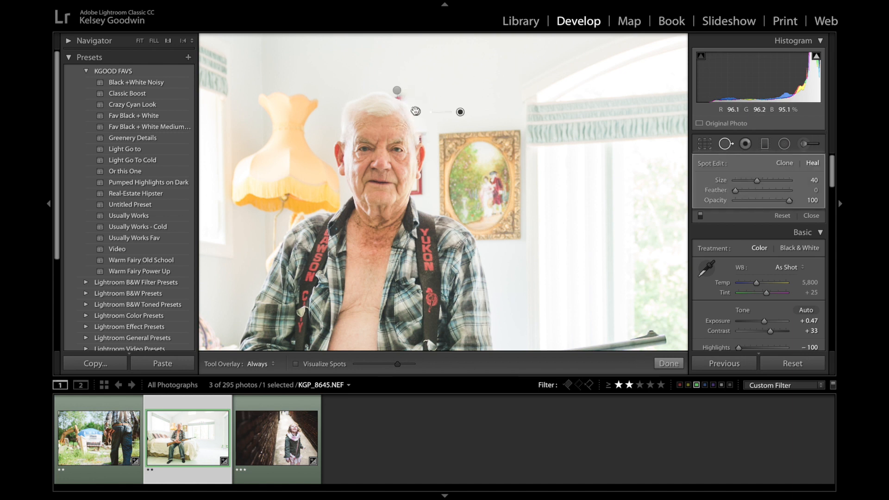
key(Delete)
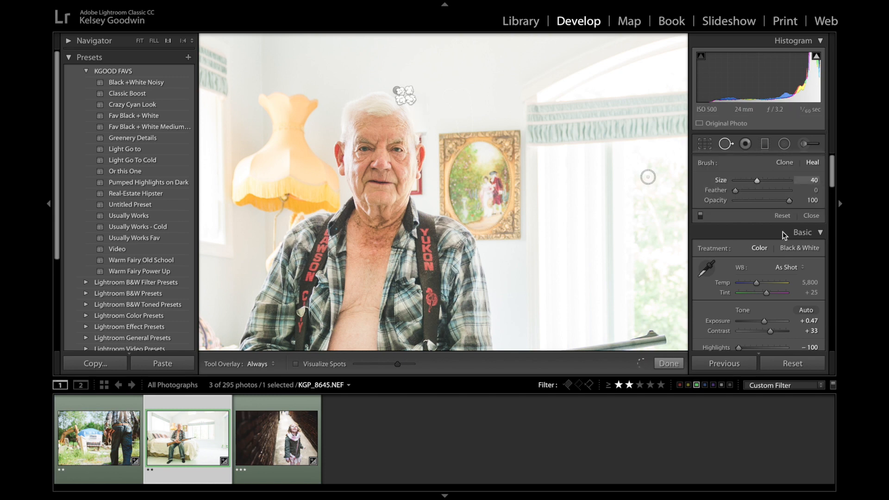
click(725, 145)
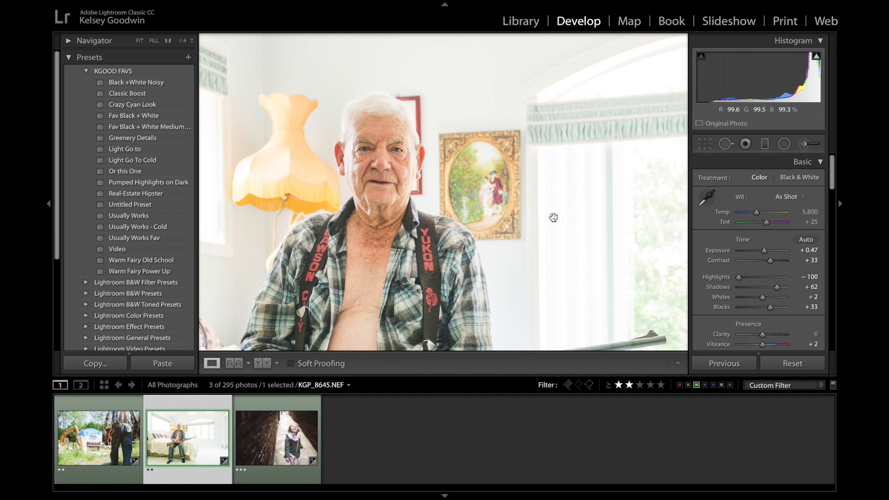
click(554, 218)
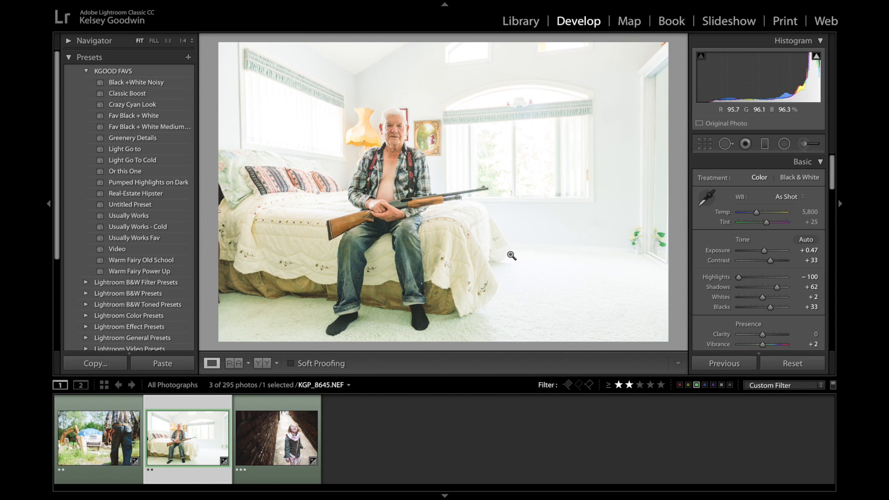
Open the portrait KGP_8645.NEF for editing in Adobe Photoshop CC 2018
right_click(186, 437)
mouse_move(251, 250)
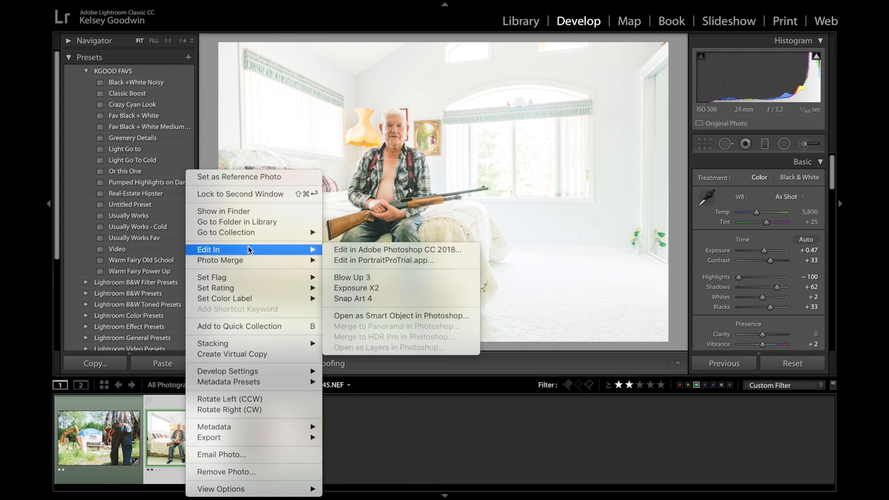
click(372, 250)
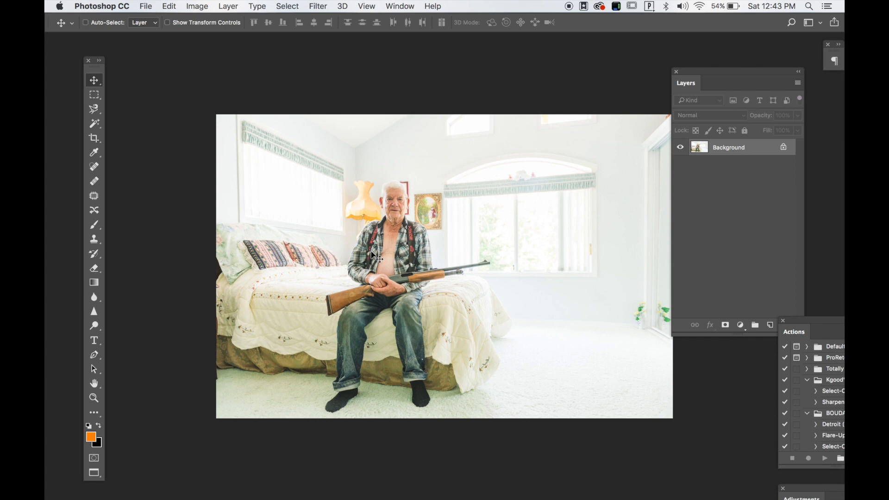
Close the Actions window and duplicate the Background layer
scroll(376, 257, up, 10)
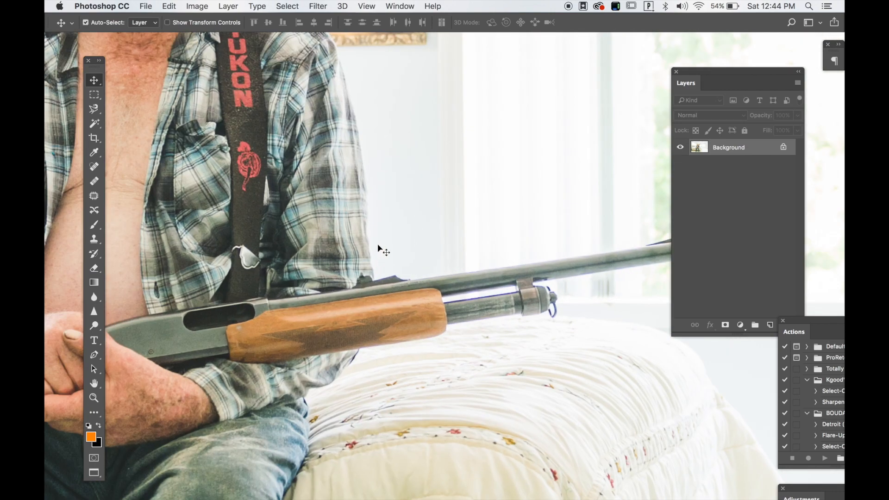
key(space)
drag(369, 149, 373, 278)
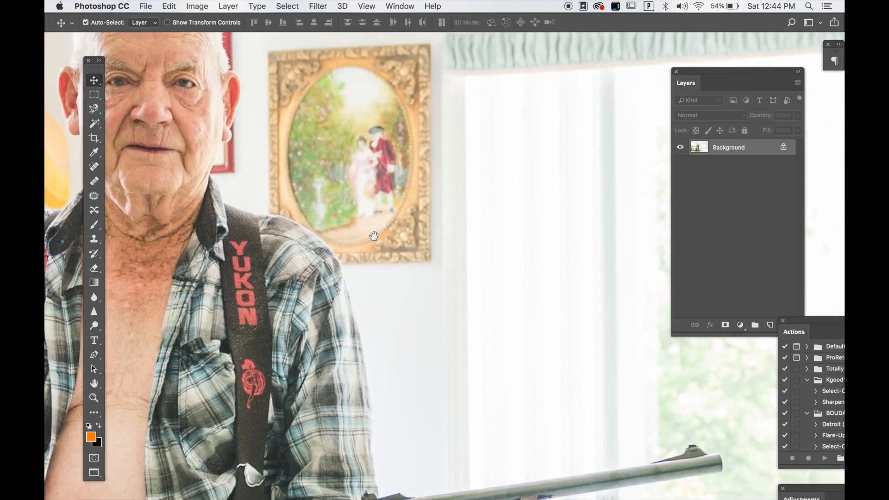
drag(368, 197, 492, 290)
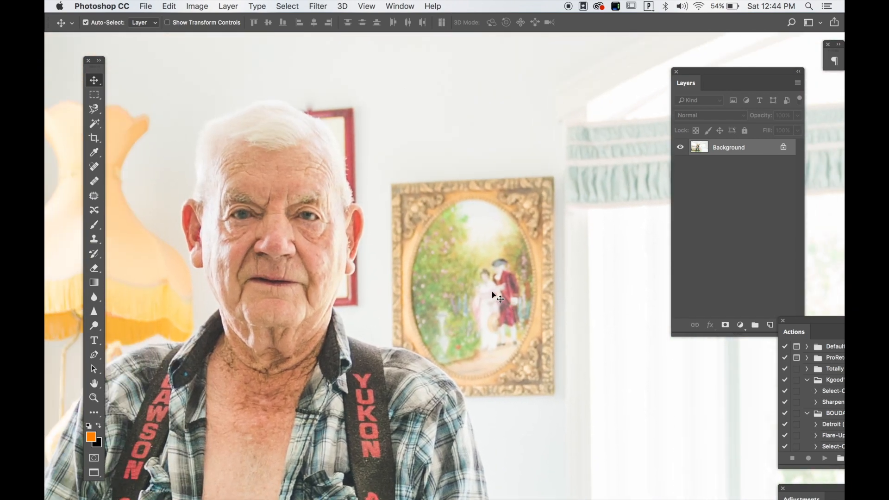
key(space)
drag(406, 193, 458, 190)
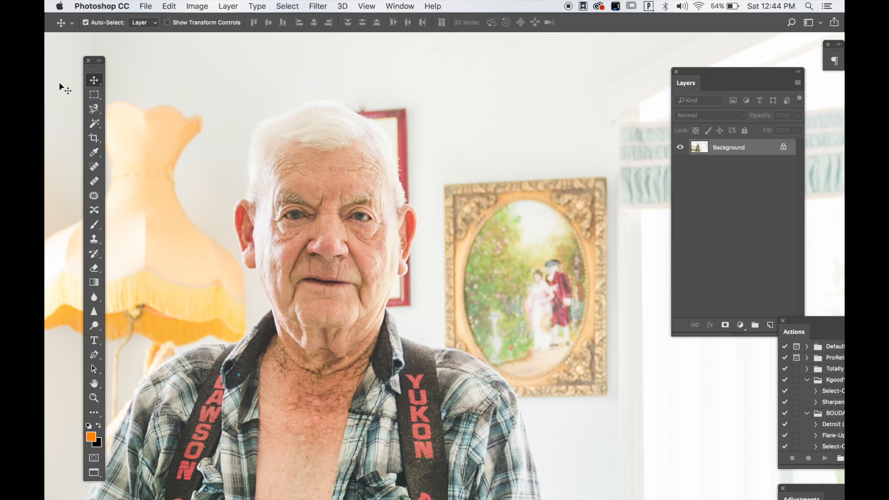
click(94, 95)
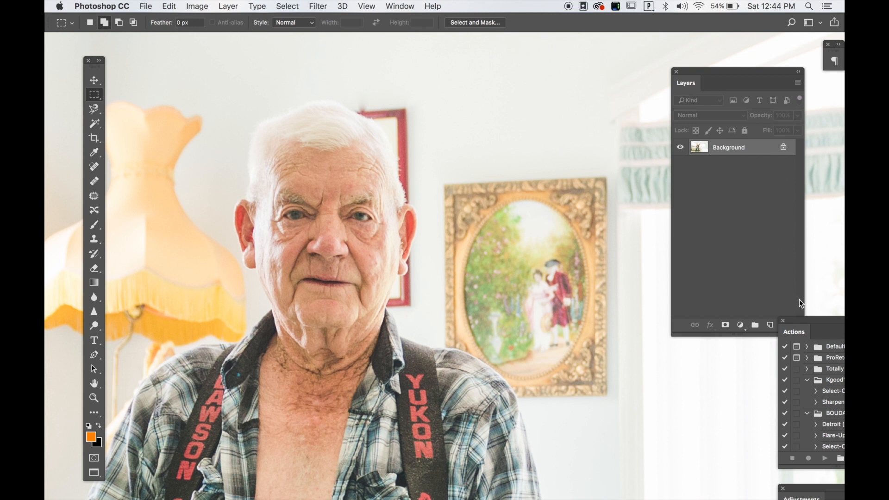
click(783, 320)
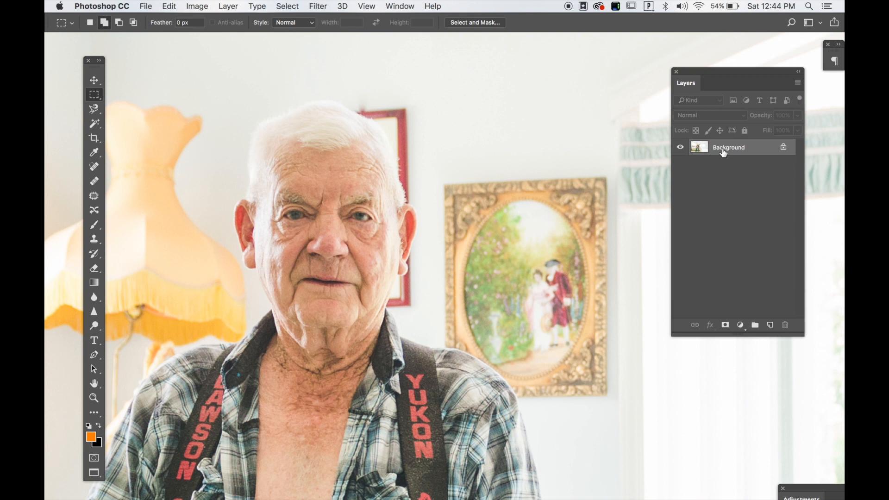
drag(724, 153, 770, 326)
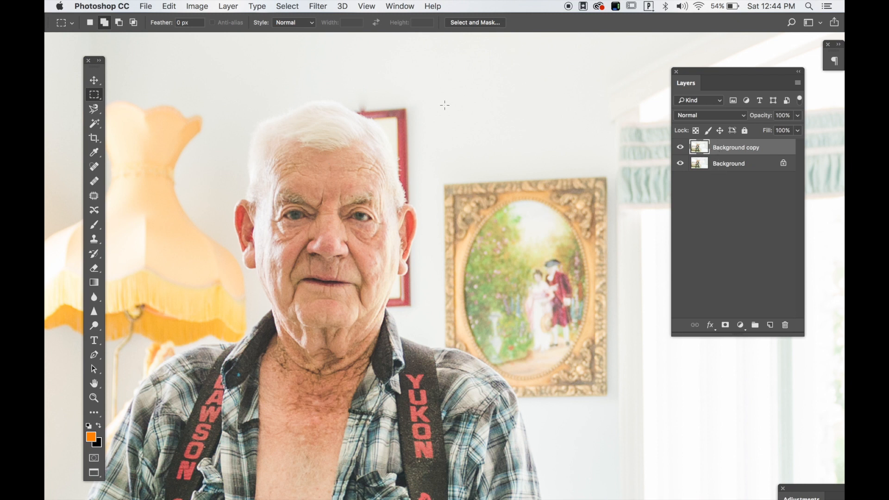
Activate the Brush tool and reduce its size to 50
key(b)
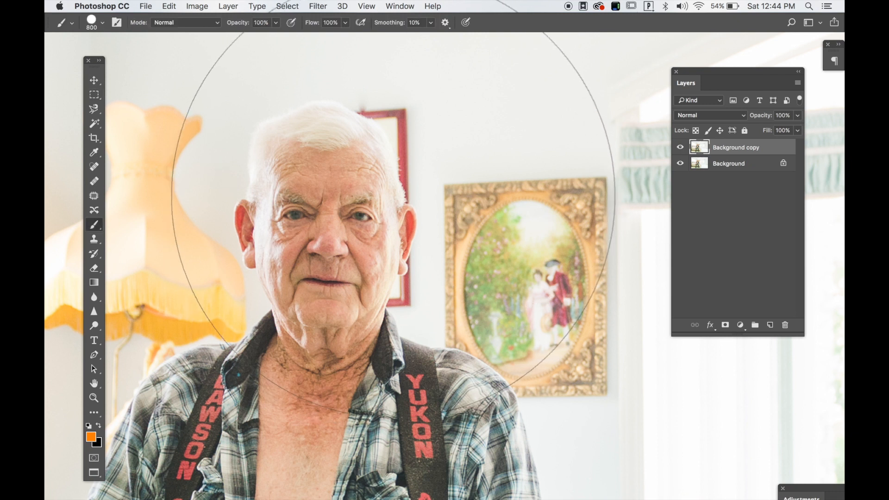
key(bracketleft)
key(bracketleft)
key(bracketleft)
key(bracketleft)
key(bracketleft)
key(bracketleft)
key(bracketleft)
key(bracketleft)
key(bracketleft)
key(bracketleft)
key(bracketleft)
key(bracketleft)
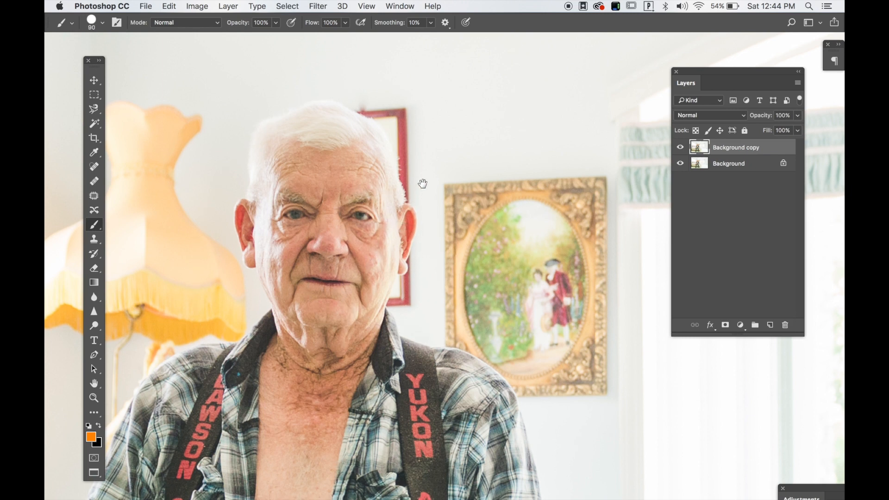
drag(421, 183, 399, 254)
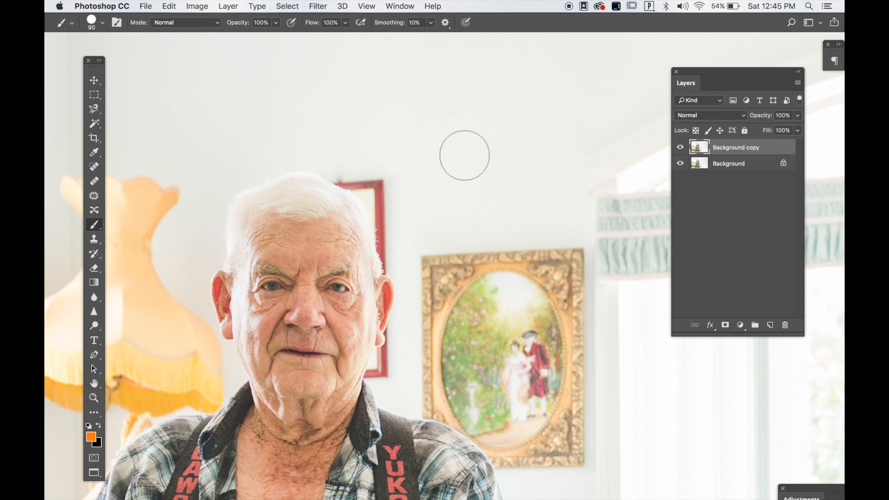
key(bracketleft)
key(bracketleft)
key(bracketleft)
key(bracketleft)
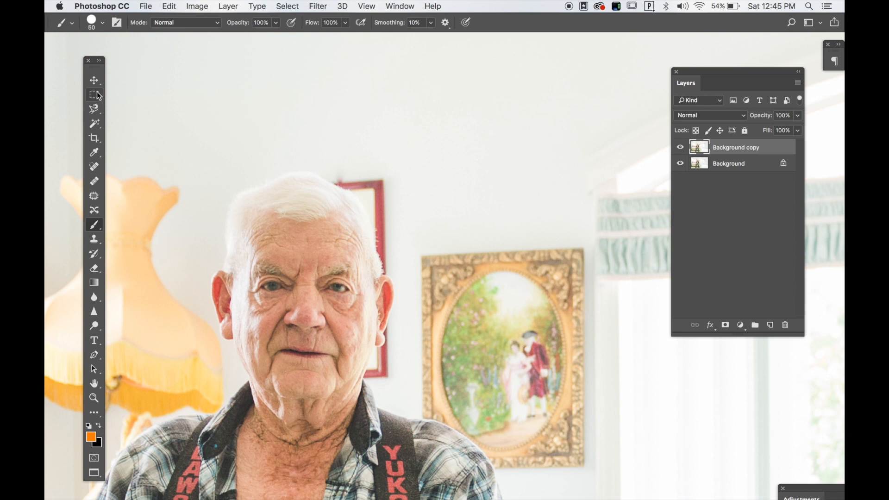
Switch to the freehand Lasso tool and set its feather to 2 px
click(94, 111)
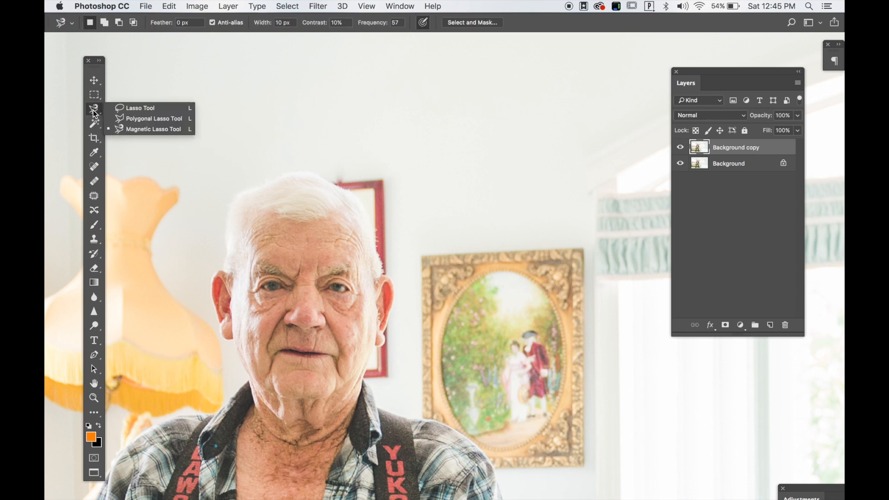
click(139, 110)
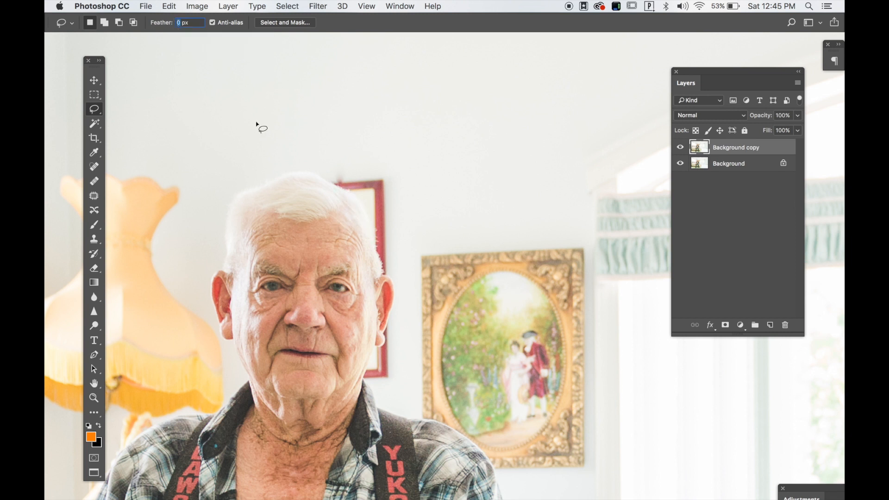
text(2)
key(Return)
Try freehand lasso selections on the wall above the man's head, adding to the selection, then deselect
mouse_move(185, 73)
mouse_down()
mouse_move(156, 91)
mouse_move(203, 130)
mouse_move(188, 83)
mouse_up()
mouse_move(303, 88)
mouse_down()
mouse_move(281, 87)
mouse_move(309, 143)
mouse_move(301, 86)
mouse_up()
mouse_move(221, 98)
mouse_down()
mouse_move(236, 170)
mouse_move(221, 96)
mouse_up()
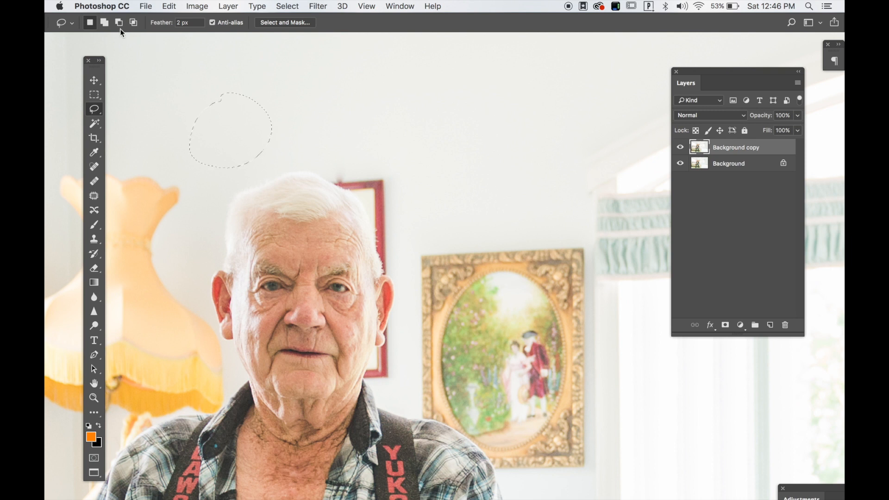
click(105, 22)
mouse_move(276, 85)
mouse_down()
mouse_move(304, 83)
mouse_move(264, 139)
mouse_move(287, 122)
mouse_up()
key(super+d)
Try to outline the red frame area along the man's hair and ear with the Polygonal Lasso
key(super+plus)
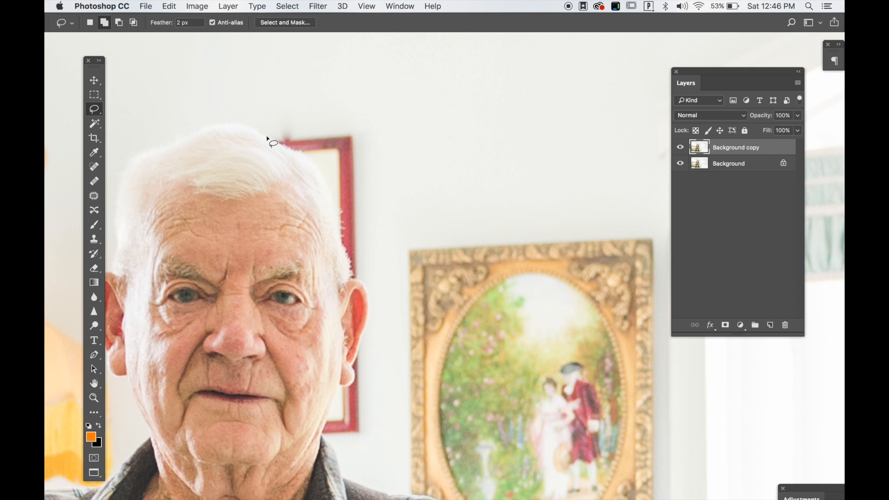
mouse_move(266, 135)
mouse_down()
mouse_move(324, 180)
mouse_move(347, 278)
mouse_move(380, 265)
mouse_move(424, 170)
mouse_move(404, 77)
mouse_move(287, 79)
mouse_move(265, 133)
mouse_up()
right_click(102, 115)
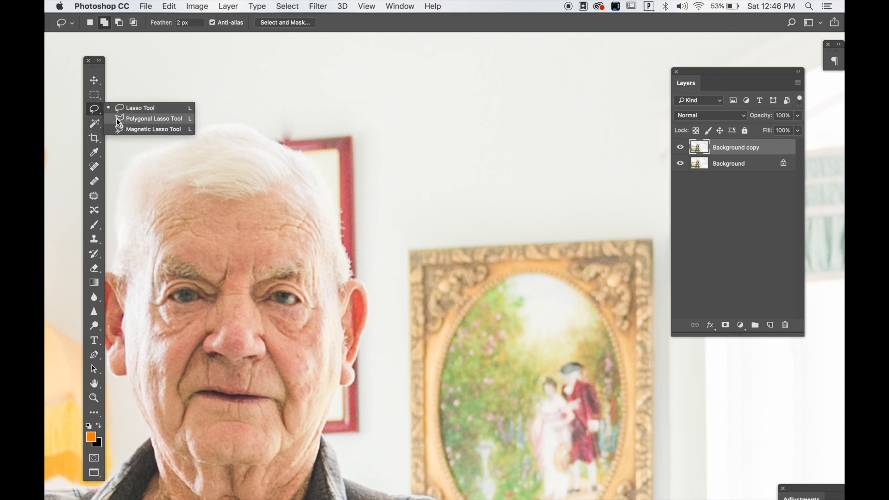
click(116, 118)
click(249, 126)
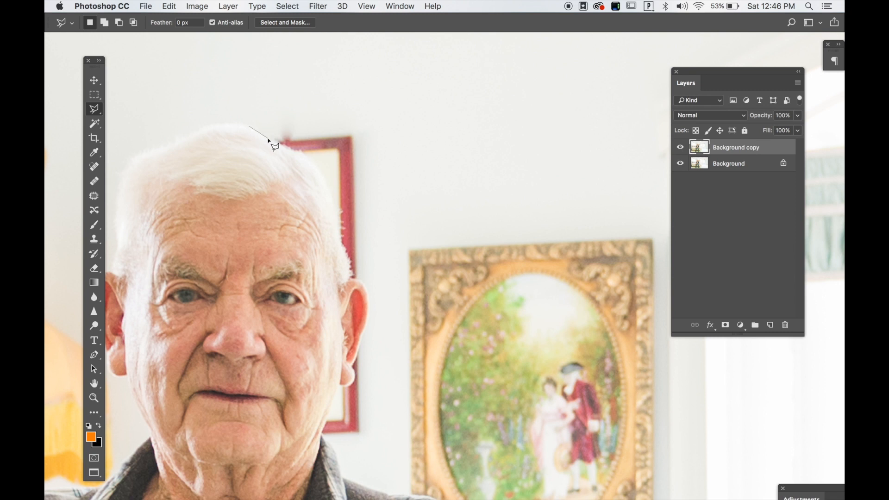
click(323, 183)
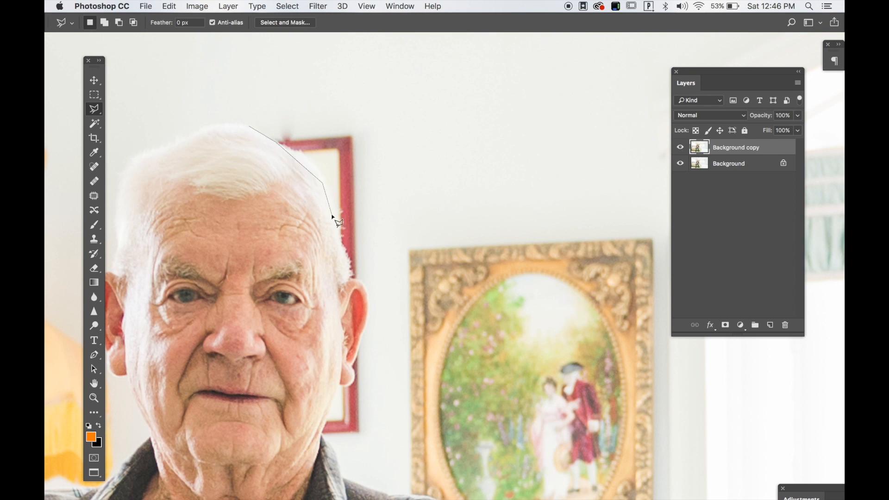
click(353, 276)
click(373, 288)
click(384, 370)
click(438, 344)
click(428, 119)
click(321, 67)
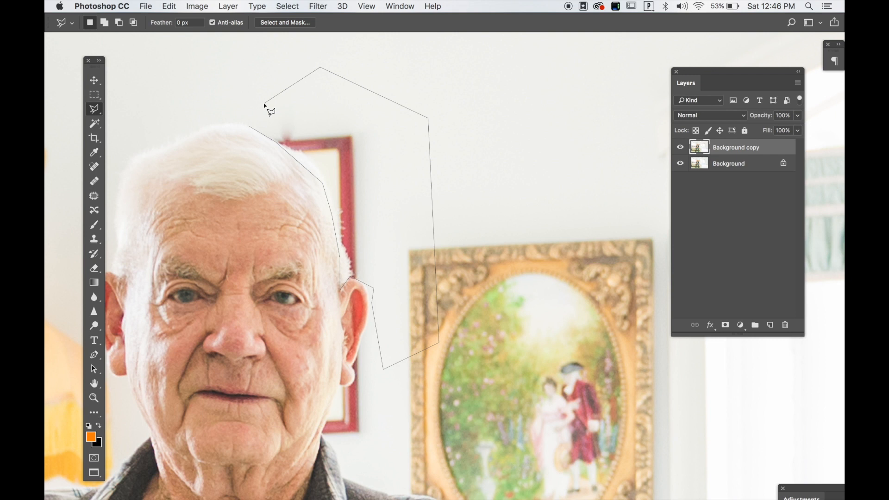
Remove all points of the unfinished polygonal outline around the red frame
key(BackSpace)
key(BackSpace)
key(BackSpace)
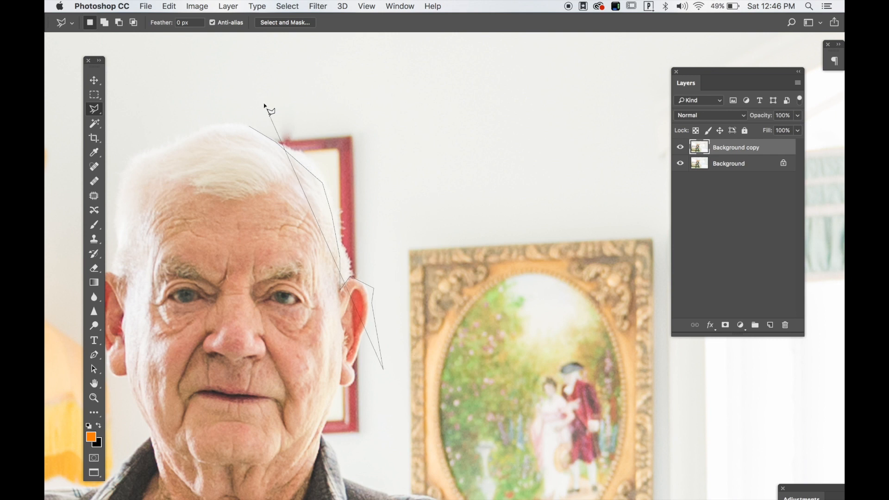
key(BackSpace)
key(BackSpace)
key(BackSpace)
key(BackSpace)
key(BackSpace)
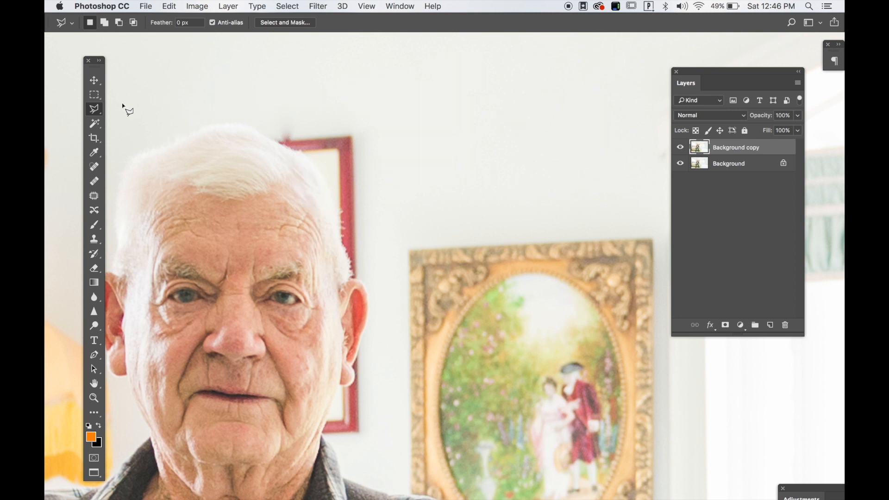
Try tracing the red frame's outer edge and the man's ear with the Magnetic Lasso, and discard the outline
right_click(95, 110)
click(131, 130)
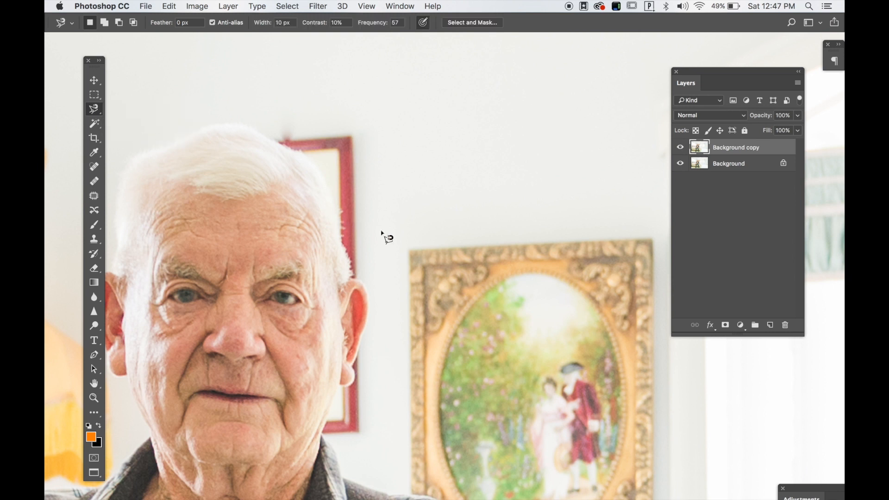
drag(407, 278, 391, 237)
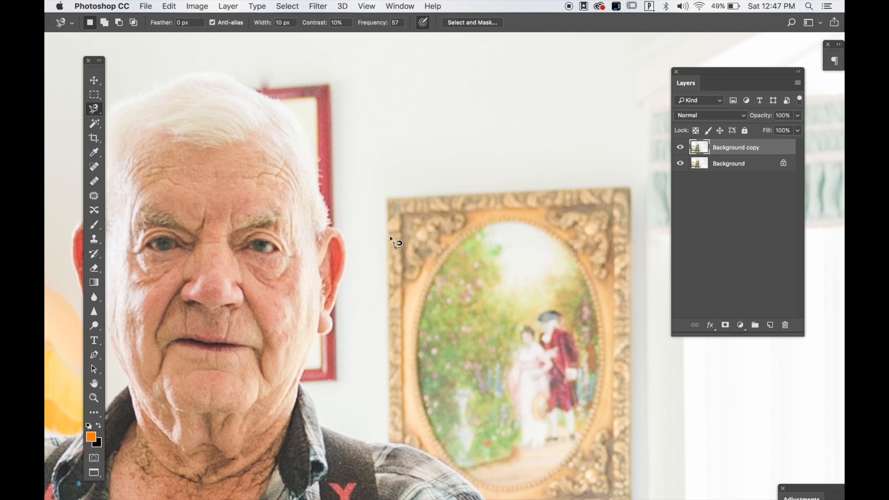
click(328, 84)
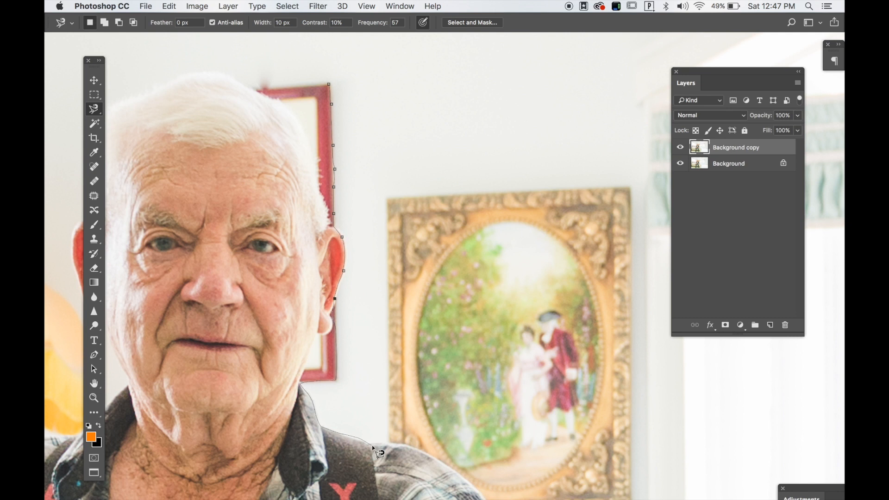
key(BackSpace)
key(BackSpace)
key(BackSpace)
key(BackSpace)
key(BackSpace)
key(BackSpace)
key(BackSpace)
key(BackSpace)
key(Escape)
Try tracing the man's hairline against the red frame with the Magnetic Lasso, and discard the outline
click(250, 85)
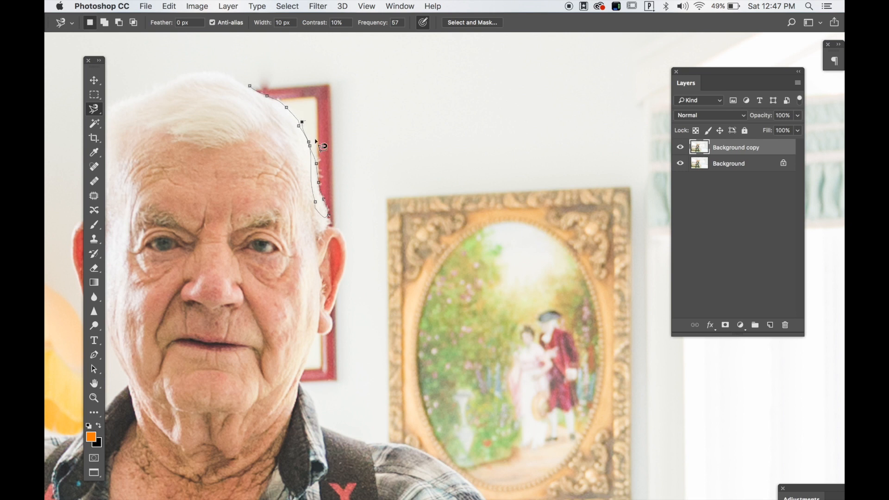
key(BackSpace)
key(BackSpace)
key(BackSpace)
key(BackSpace)
key(BackSpace)
key(BackSpace)
key(BackSpace)
key(BackSpace)
key(Escape)
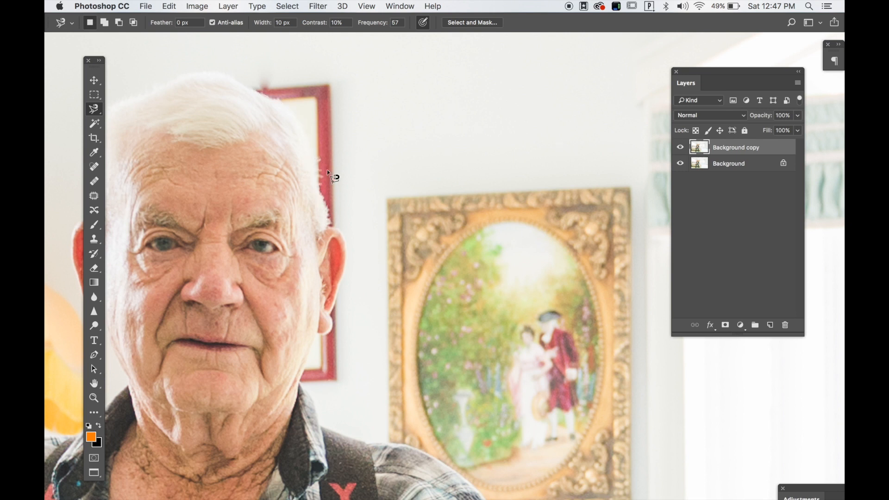
click(93, 110)
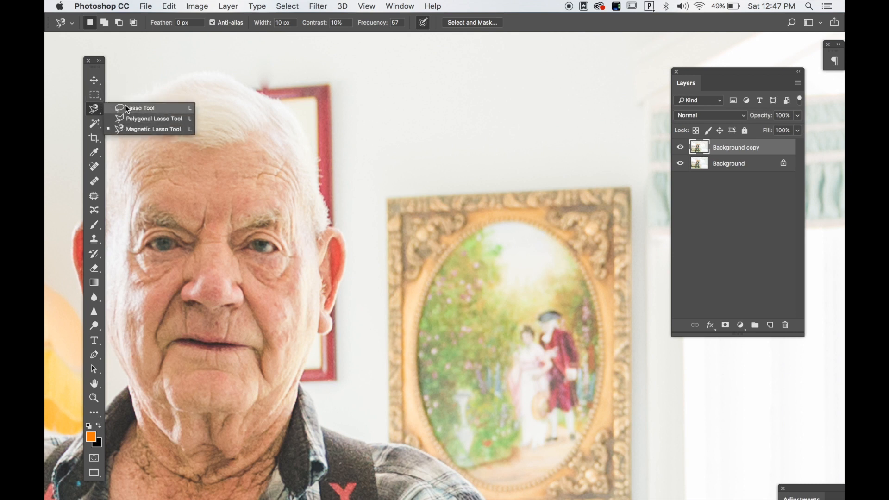
click(101, 114)
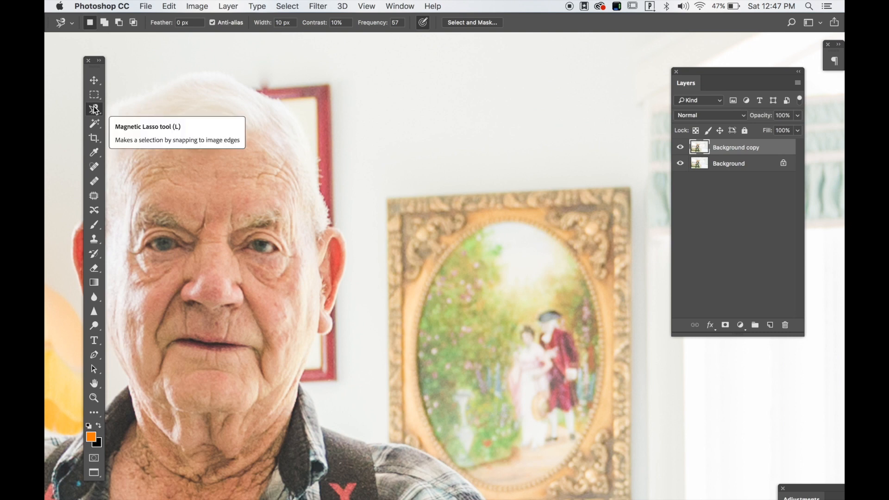
Try Magic Wand selections at tolerance 5 on the wall above the man's head and on the ceiling, and deselect
key(super+minus)
key(super+minus)
key(super+minus)
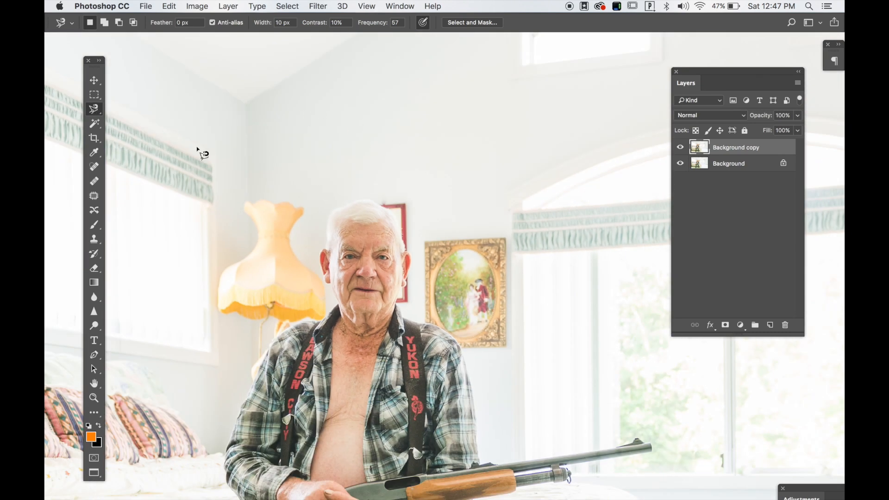
click(95, 124)
click(398, 152)
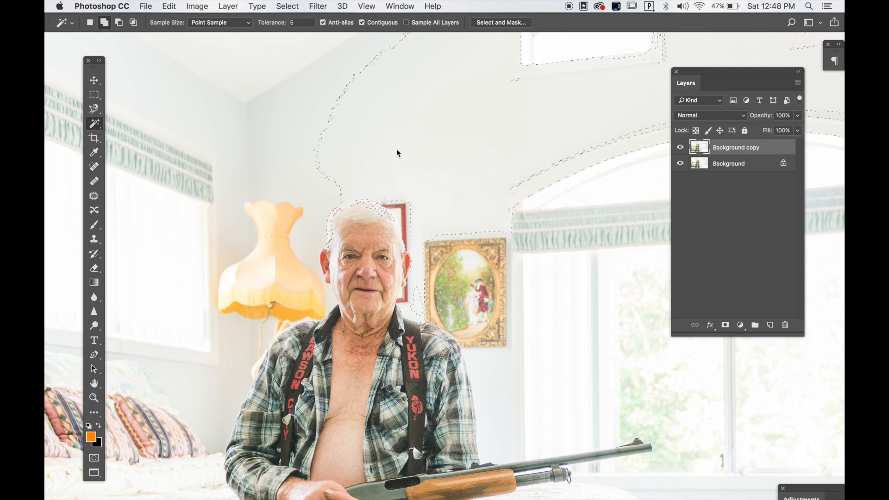
click(294, 157)
key(super+minus)
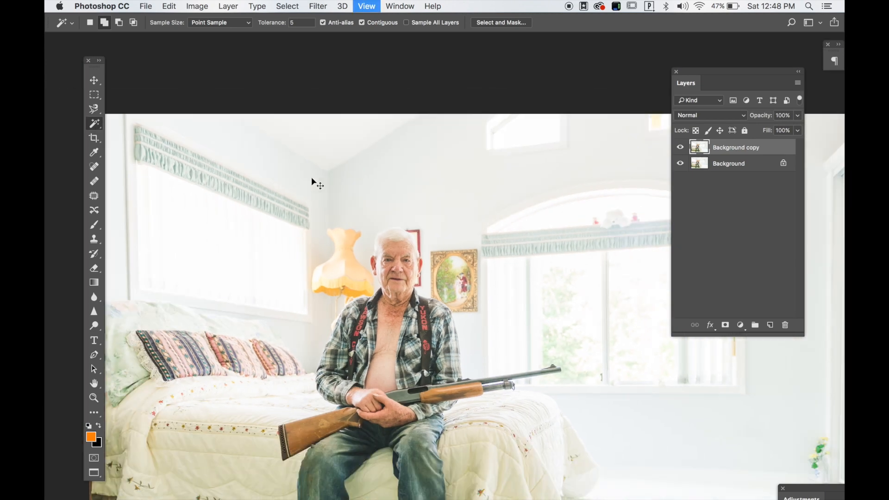
key(super+minus)
key(super+d)
click(344, 160)
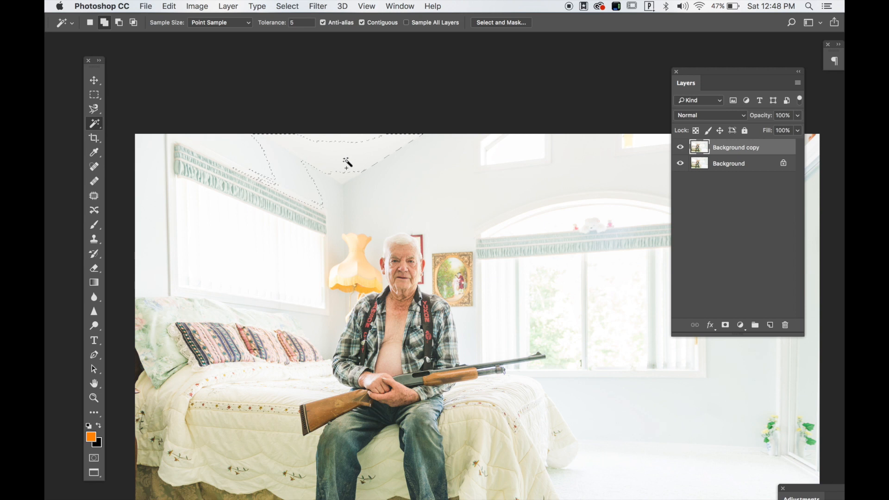
key(super+d)
Try selecting the ceiling corner with the Magic Wand at tolerance 1, adding further areas to the selection, and deselect
click(353, 145)
click(286, 133)
text(1)
key(Return)
click(345, 143)
shift+click(351, 155)
shift+click(350, 162)
key(super+d)
Try a Magic Wand selection near the ceiling corner with a different tolerance, and deselect
click(284, 24)
text(4)
click(303, 21)
text(3)
click(334, 154)
key(super+d)
Try selecting the yellow lamp with the Magic Wand, including at a tolerance of 60, and deselect
click(358, 270)
drag(297, 23, 278, 26)
text(60)
click(357, 269)
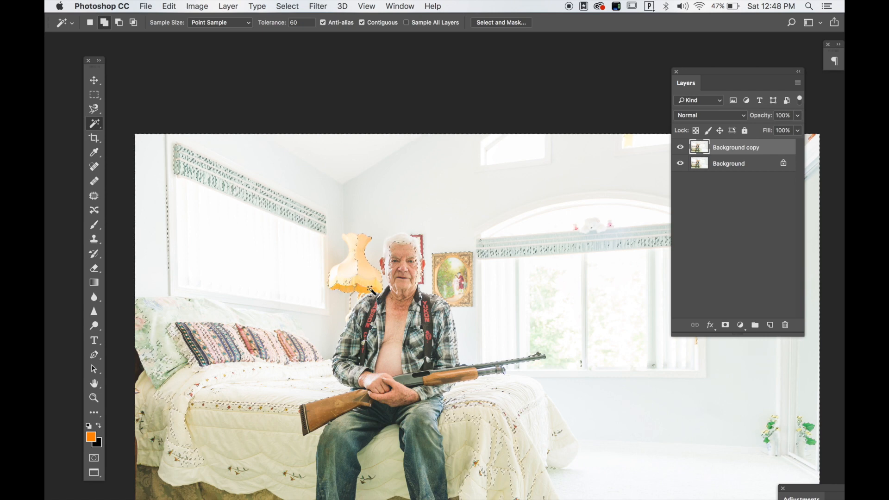
key(super+d)
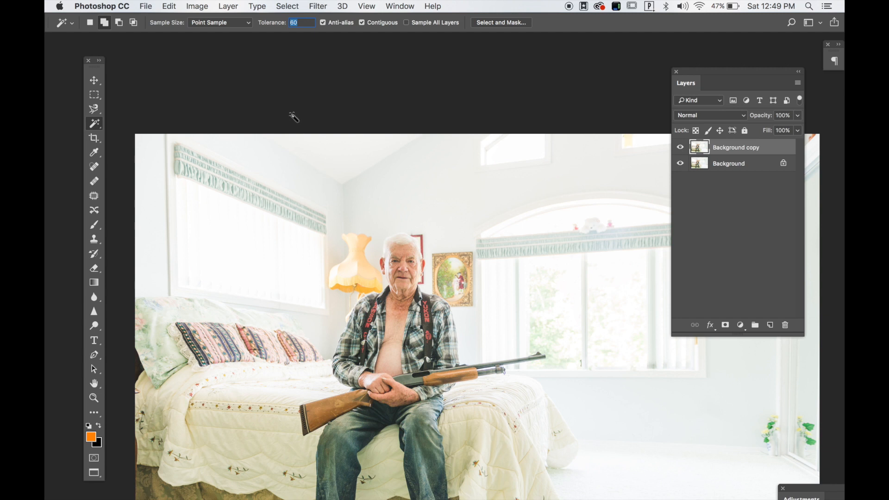
Try outlining the ceiling area above the wall corner with the Polygonal Lasso, and deselect
key(BackSpace)
click(96, 114)
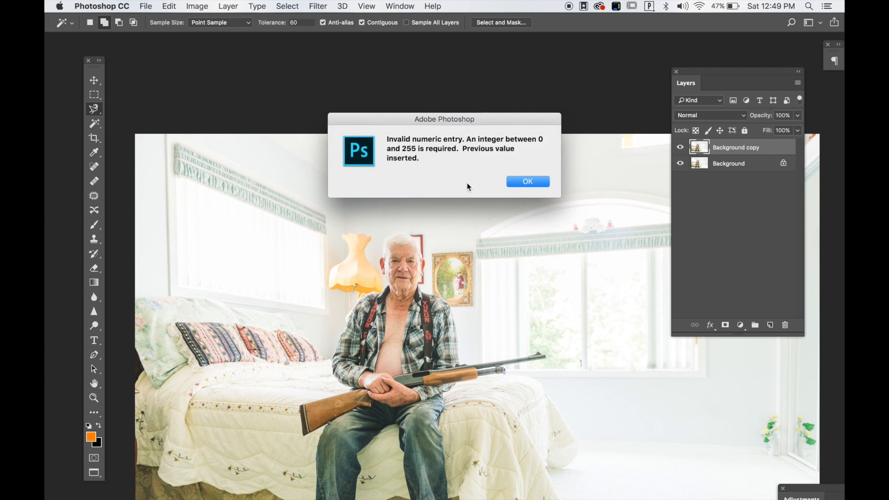
click(520, 181)
click(94, 109)
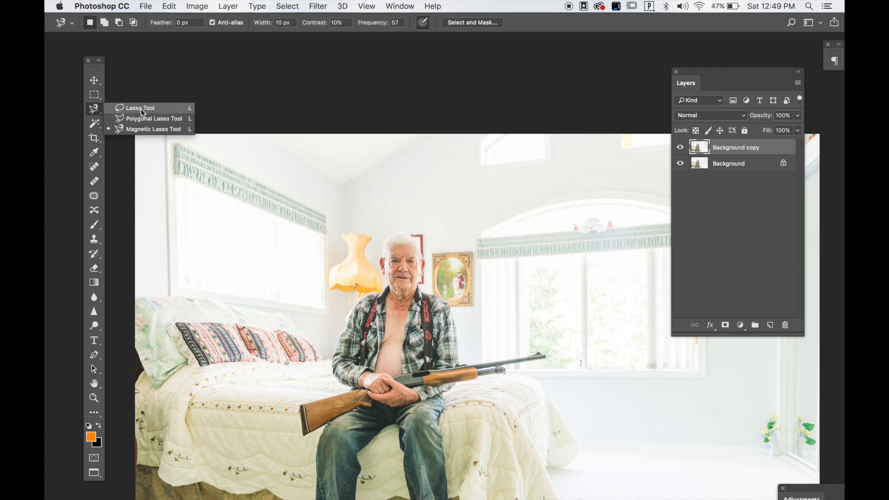
click(143, 120)
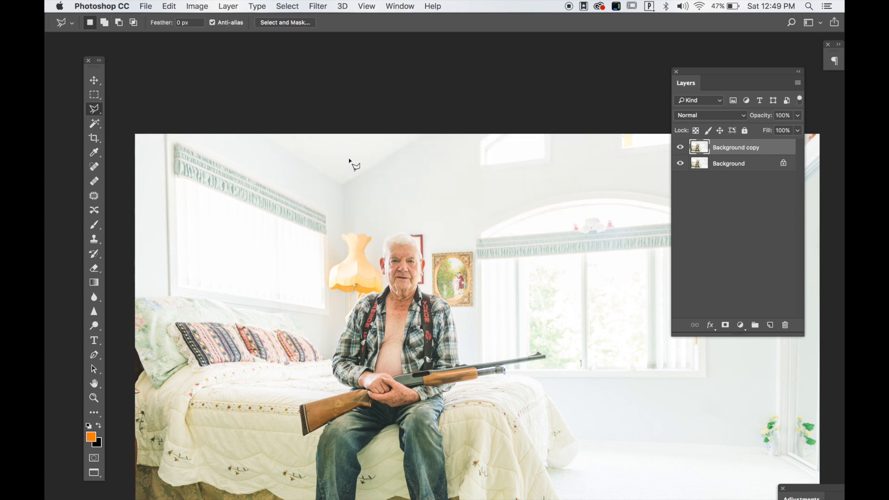
click(429, 132)
click(343, 184)
click(234, 119)
double_click(491, 131)
key(super+d)
Outline the upper part of the red frame closely along the man's hair with the freehand Lasso
key(super+equal)
key(super+equal)
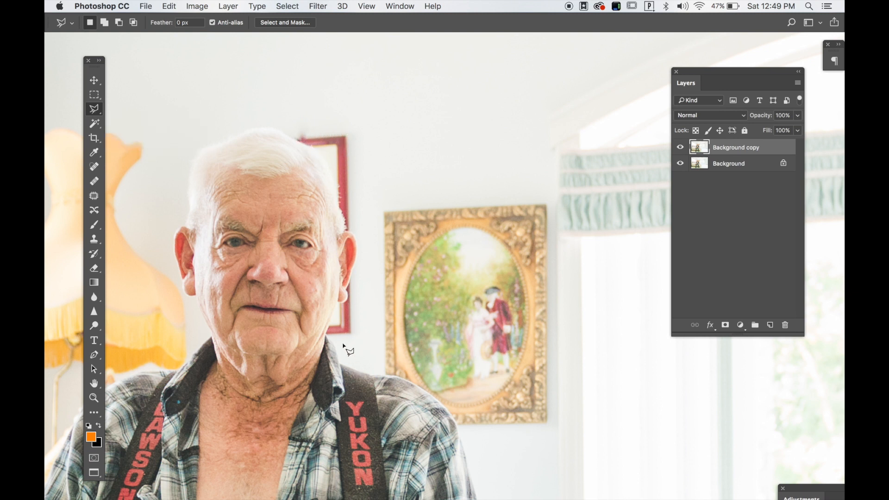
click(94, 112)
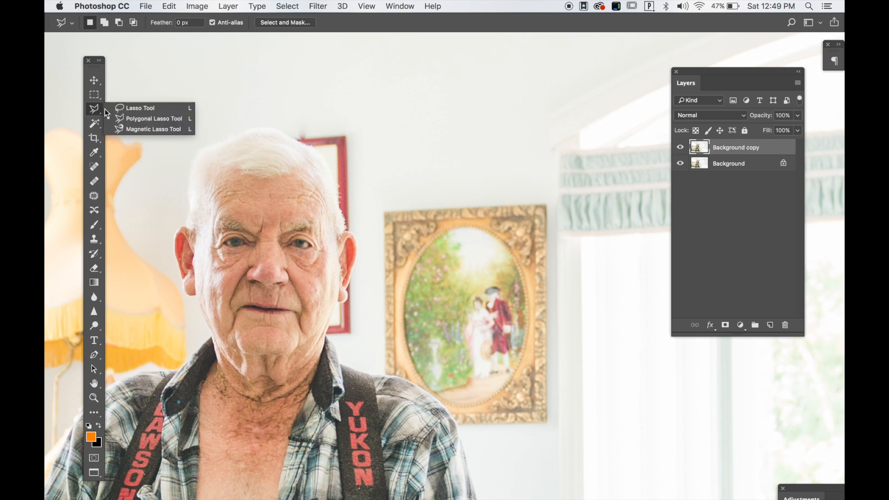
click(131, 109)
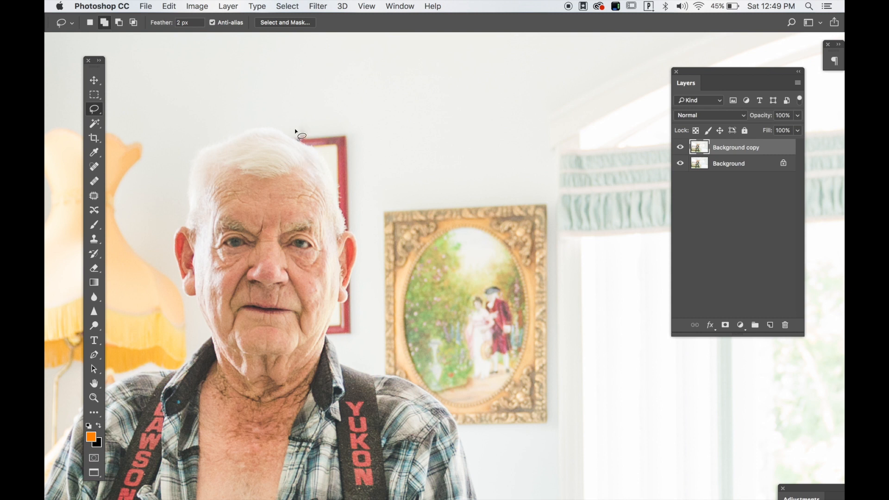
mouse_move(303, 144)
mouse_down()
mouse_move(337, 192)
mouse_move(342, 230)
mouse_move(354, 230)
mouse_move(377, 178)
mouse_move(372, 140)
mouse_move(340, 111)
mouse_move(293, 138)
mouse_up()
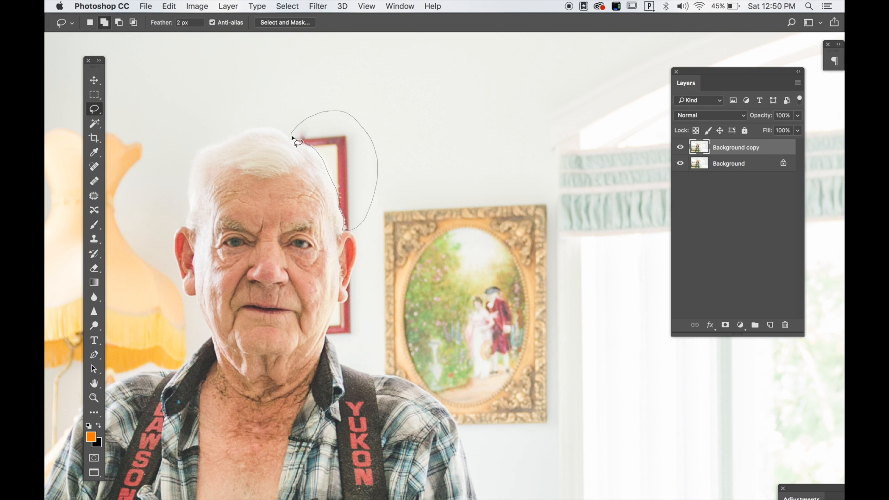
Add the frame area below the ear to the selection and refine the selection edge along the top of the hair
drag(319, 156, 320, 158)
mouse_move(352, 275)
mouse_down()
mouse_move(326, 334)
mouse_move(341, 343)
mouse_move(358, 331)
mouse_move(359, 269)
mouse_up()
key(super+plus)
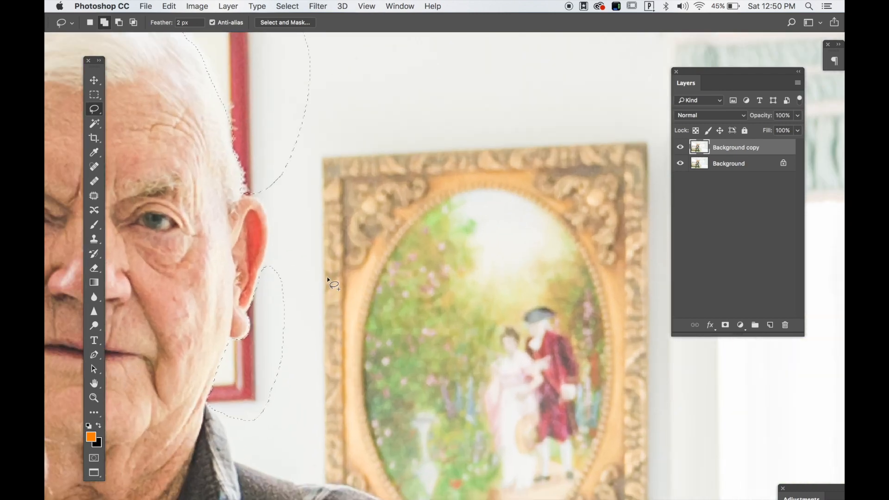
scroll(327, 280, down, 3)
scroll(327, 280, left, 3)
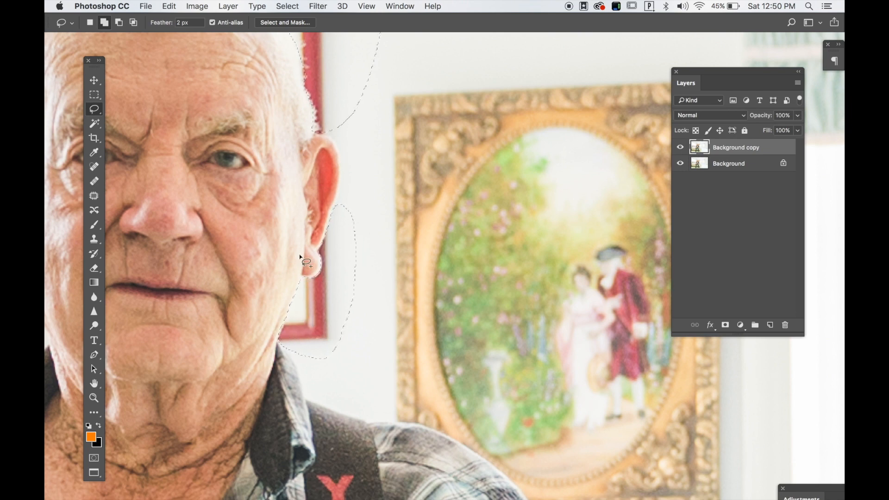
scroll(300, 256, up, 5)
scroll(300, 256, left, 1)
drag(224, 72, 264, 103)
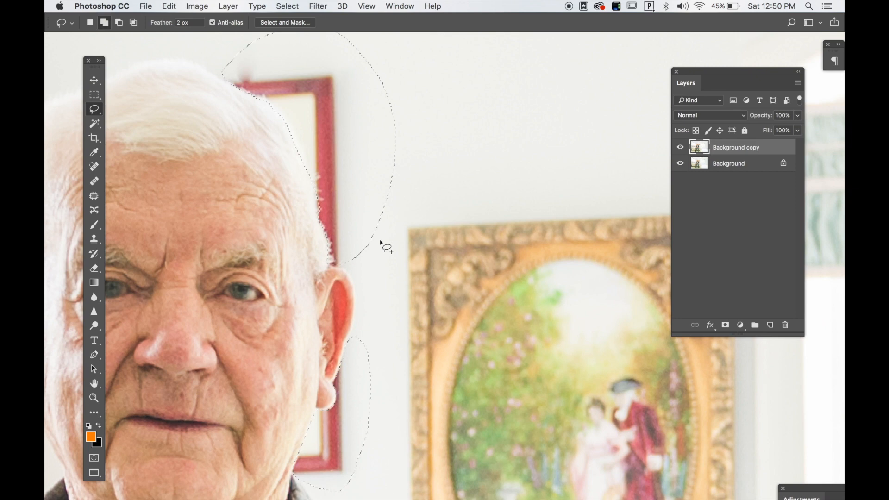
key(super+minus)
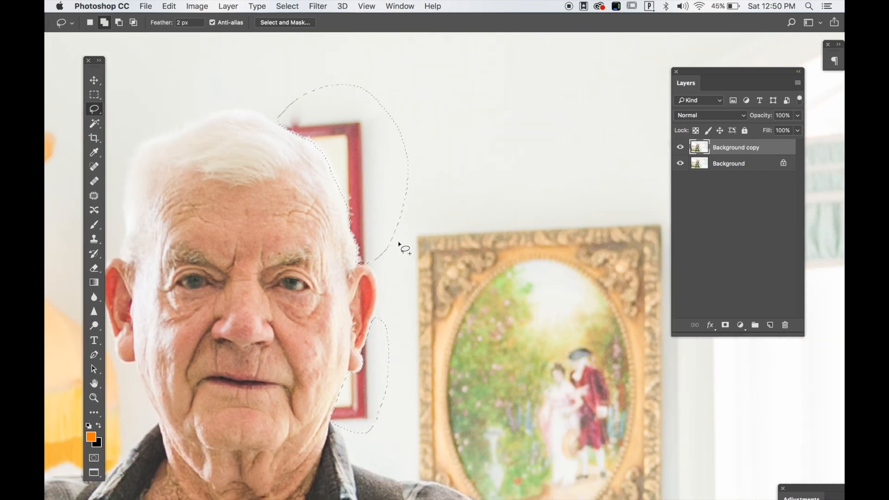
Paint out the upper red frame inside the selection with the Healing Brush
click(94, 182)
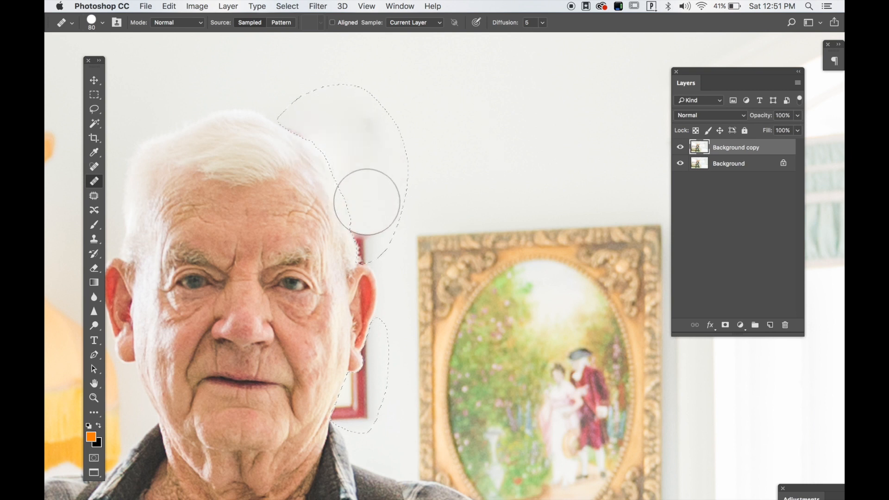
drag(363, 241, 393, 130)
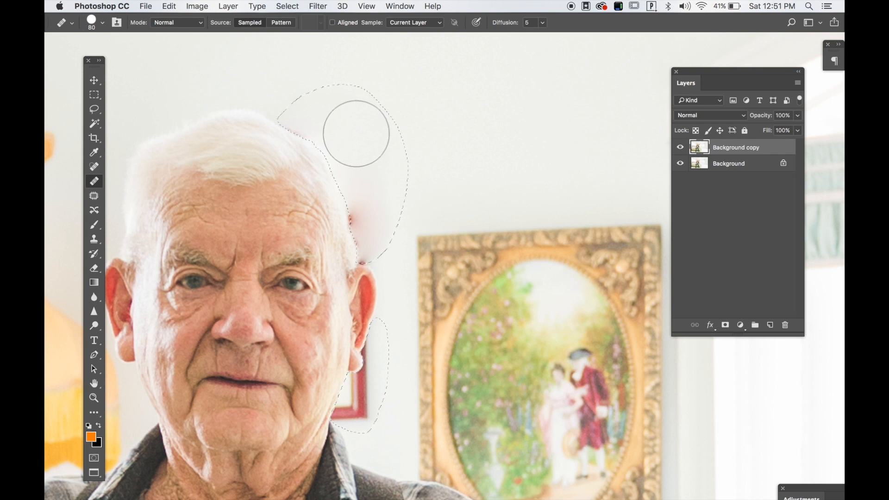
mouse_move(373, 180)
mouse_down()
mouse_move(353, 138)
mouse_move(377, 224)
mouse_up()
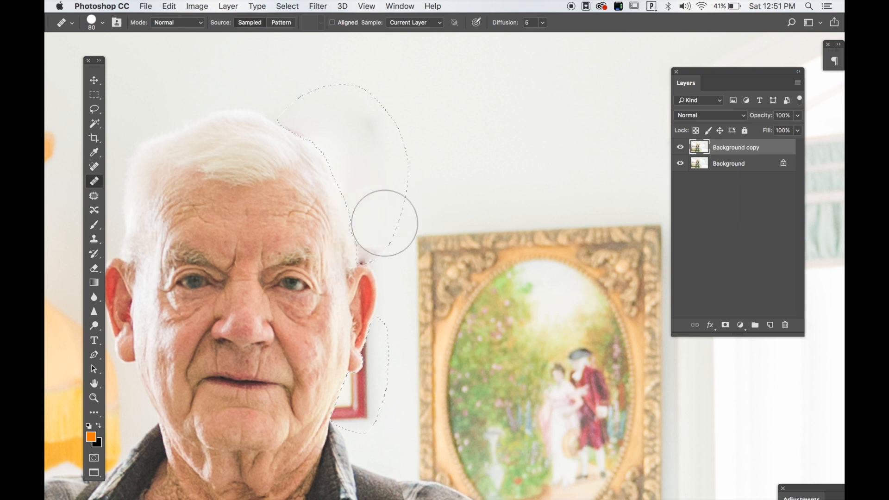
mouse_move(381, 219)
mouse_down()
mouse_move(396, 324)
mouse_move(387, 189)
mouse_up()
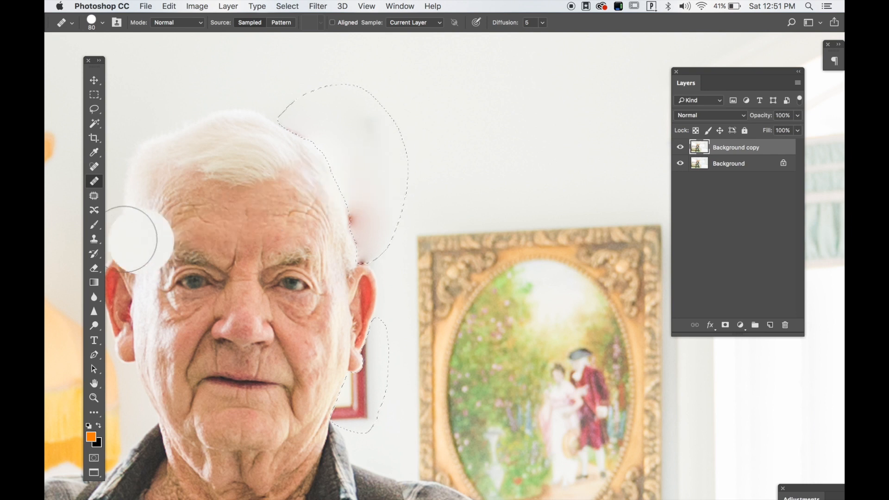
Clone clean wall over the leftover red smears along the hair inside the upper selection with the Clone Stamp
click(97, 244)
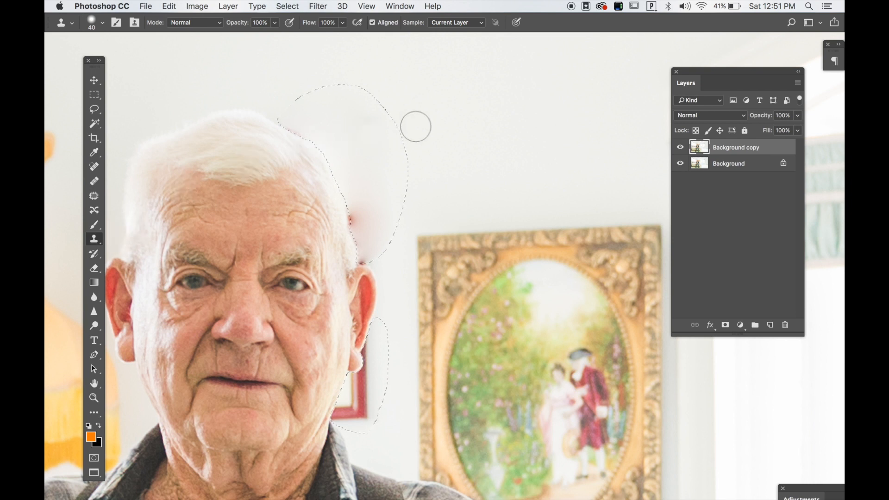
alt+click(444, 150)
mouse_move(368, 204)
mouse_down()
mouse_move(359, 234)
mouse_move(369, 242)
mouse_move(361, 200)
mouse_move(371, 196)
mouse_move(379, 220)
mouse_move(375, 191)
mouse_up()
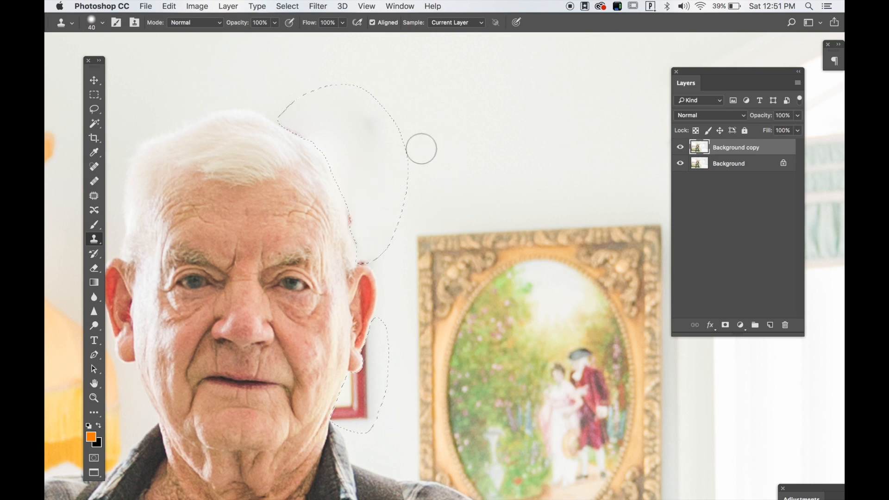
mouse_move(302, 117)
mouse_down()
mouse_move(282, 121)
mouse_move(324, 163)
mouse_move(353, 218)
mouse_up()
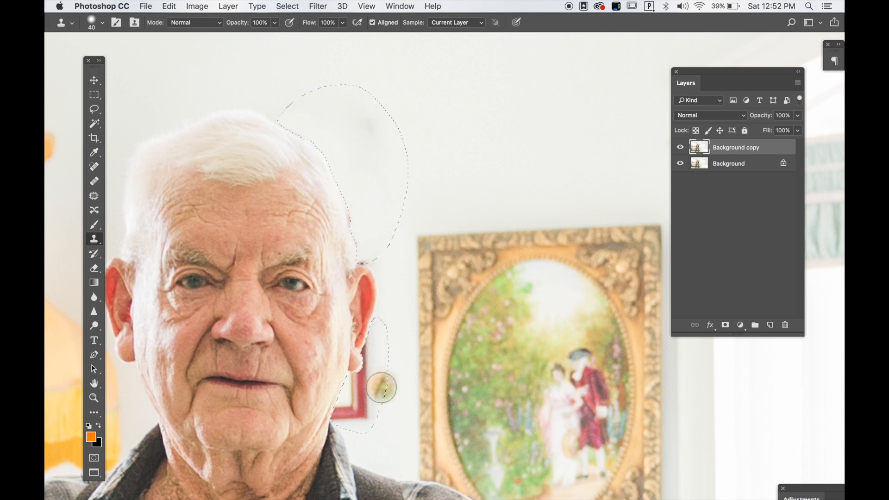
Clone clean wall over the remaining red frame below the man's ear, resampling from the blank wall above the gold frame
mouse_move(370, 366)
mouse_down()
mouse_move(381, 345)
mouse_move(374, 341)
mouse_move(360, 425)
mouse_up()
drag(368, 411, 367, 411)
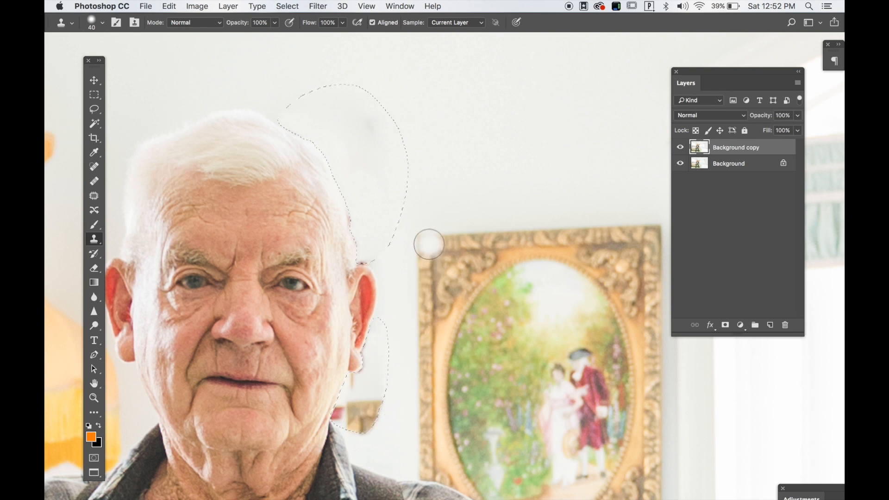
alt+click(496, 96)
mouse_move(384, 388)
mouse_down()
mouse_move(370, 429)
mouse_move(354, 417)
mouse_move(348, 381)
mouse_move(338, 420)
mouse_move(364, 367)
mouse_move(369, 316)
mouse_move(362, 372)
mouse_move(340, 399)
mouse_move(351, 424)
mouse_move(371, 414)
mouse_up()
alt+click(426, 98)
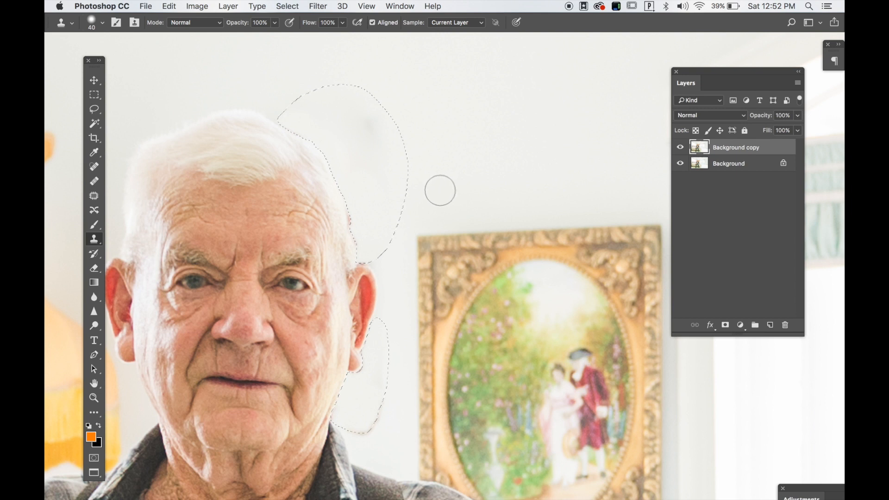
Deselect and reduce the Clone Stamp brush size to 6 px for detail work around the man's ear
key(super+d)
key(bracketleft)
key(bracketleft)
key(bracketleft)
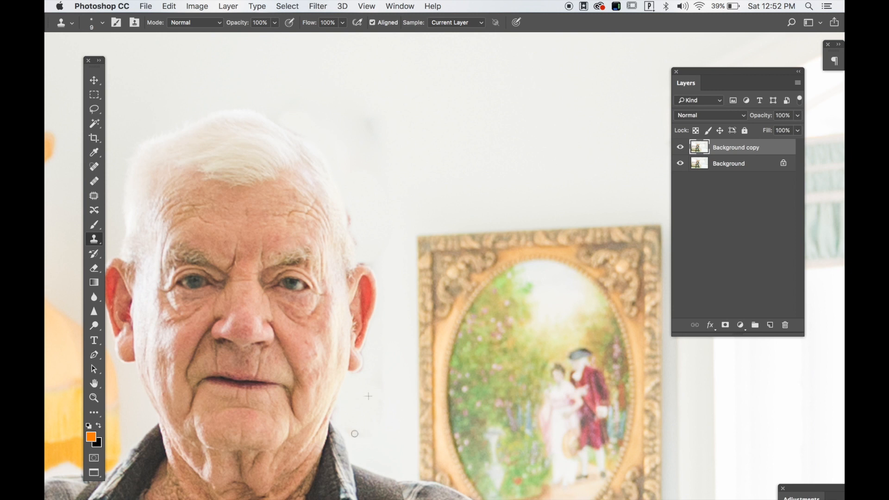
key(bracketright)
key(bracketright)
key(bracketright)
key(bracketleft)
key(bracketleft)
key(bracketleft)
scroll(371, 363, up, 5)
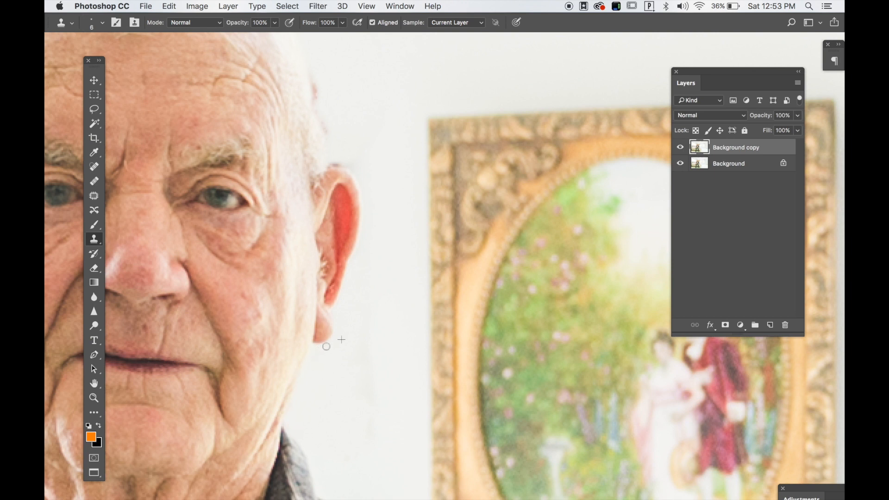
Clone clean wall over the small leftover smear at the edge of the hair above the man's ear
drag(374, 193, 382, 279)
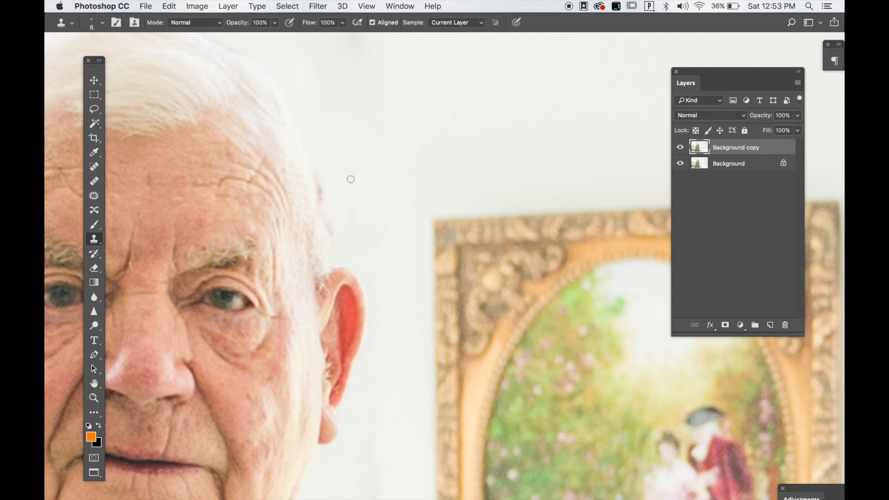
drag(321, 173, 320, 181)
scroll(372, 225, up, 5)
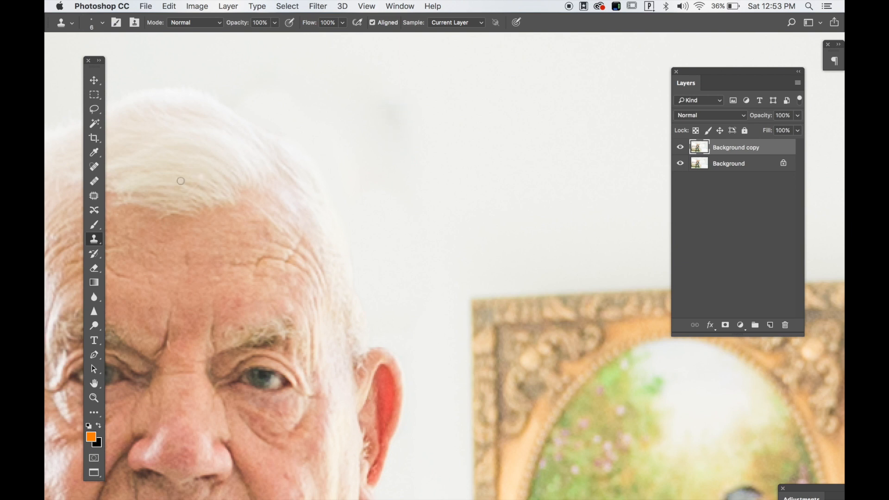
Replace the grey smudge on the wall beside the top of the man's hair with clean wall using the Patch tool
click(96, 197)
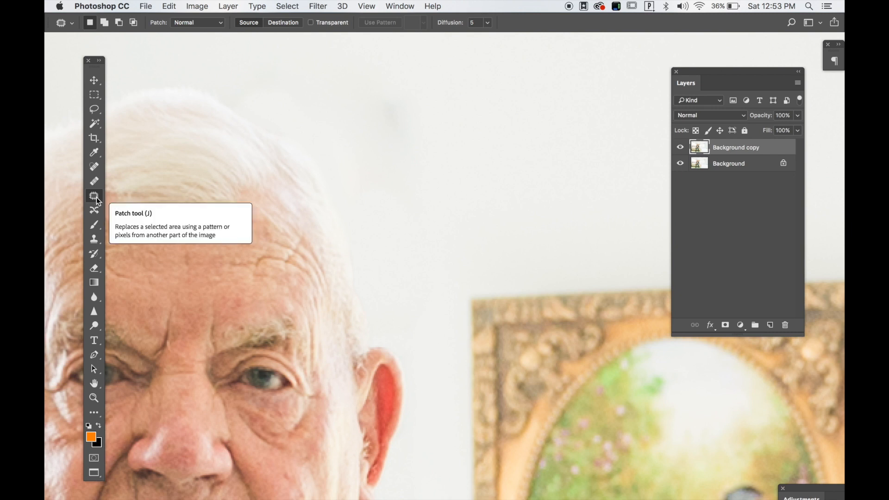
mouse_move(420, 88)
mouse_down()
mouse_move(351, 121)
mouse_move(397, 167)
mouse_move(418, 87)
mouse_up()
mouse_move(396, 116)
mouse_down()
mouse_move(410, 128)
mouse_move(485, 131)
mouse_up()
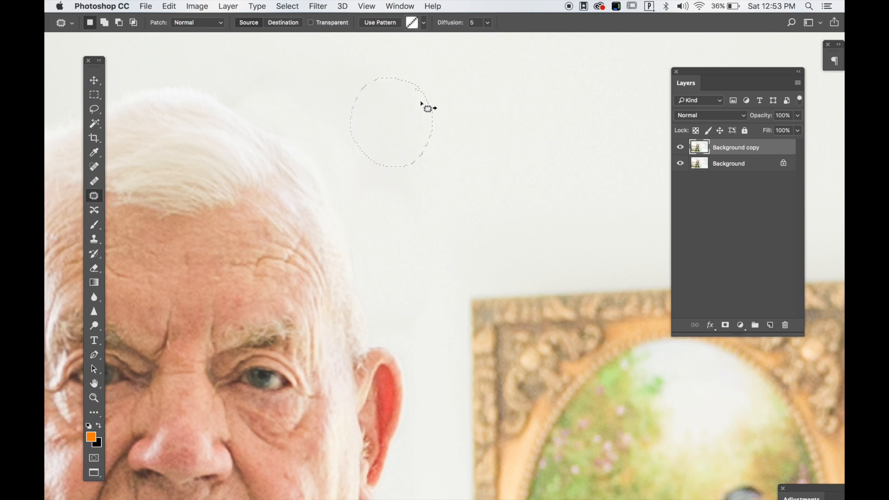
key(super+d)
mouse_move(275, 68)
mouse_down()
mouse_move(229, 92)
mouse_move(250, 85)
mouse_up()
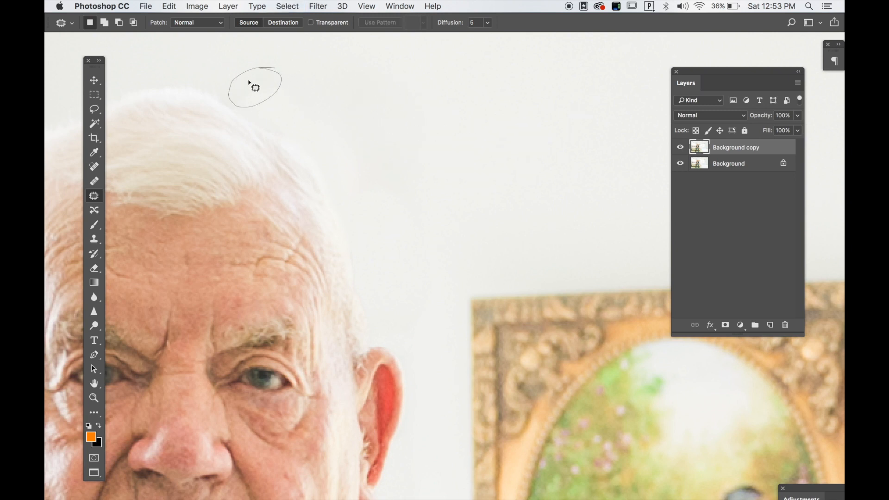
click(343, 98)
Compare the retouched photo with the original by toggling the visibility of the Background copy layer
key(super+minus)
key(super+minus)
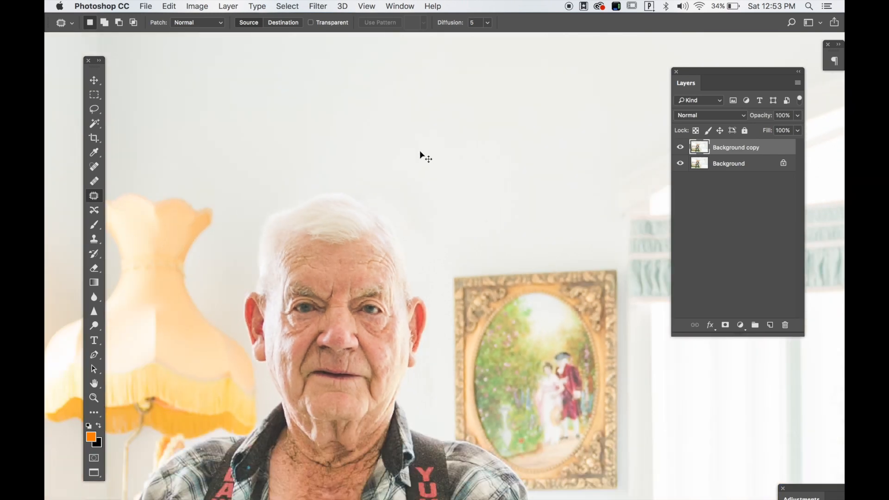
key(super+minus)
key(super+minus)
key(super+minus)
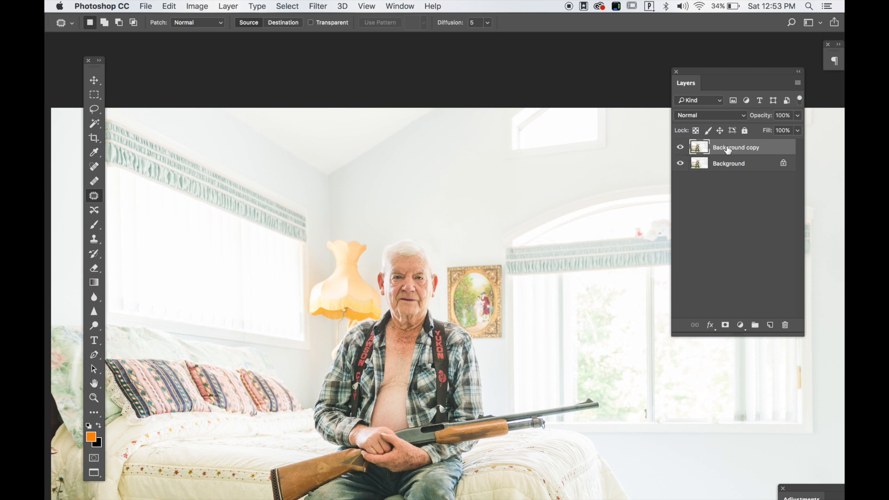
click(683, 149)
click(682, 149)
click(682, 149)
click(682, 149)
click(682, 149)
click(682, 149)
Try to patch out the stuffed toys on top of the arched window's valance with the Patch tool
drag(559, 290, 412, 272)
drag(481, 202, 412, 305)
key(super+plus)
key(super+plus)
key(super+plus)
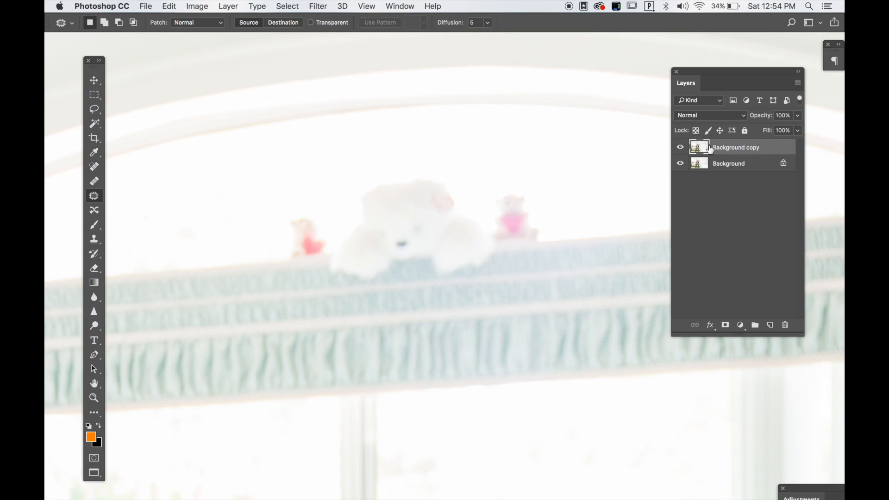
drag(501, 185, 433, 181)
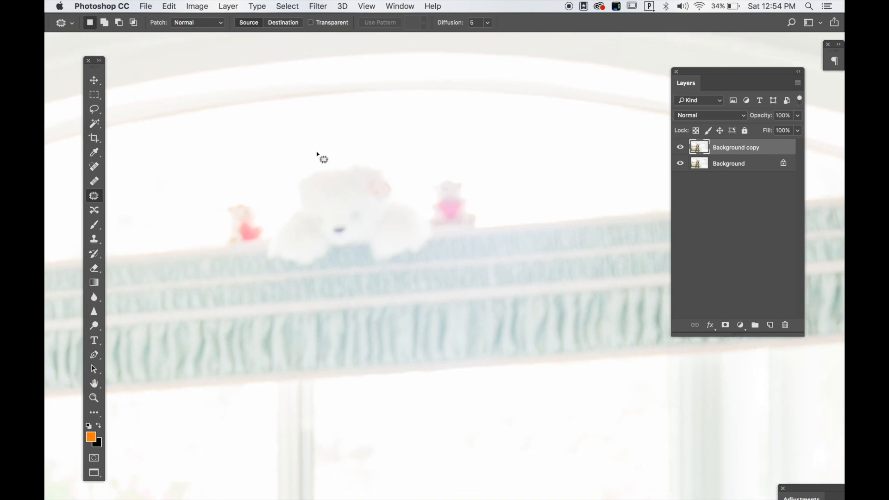
key(super+minus)
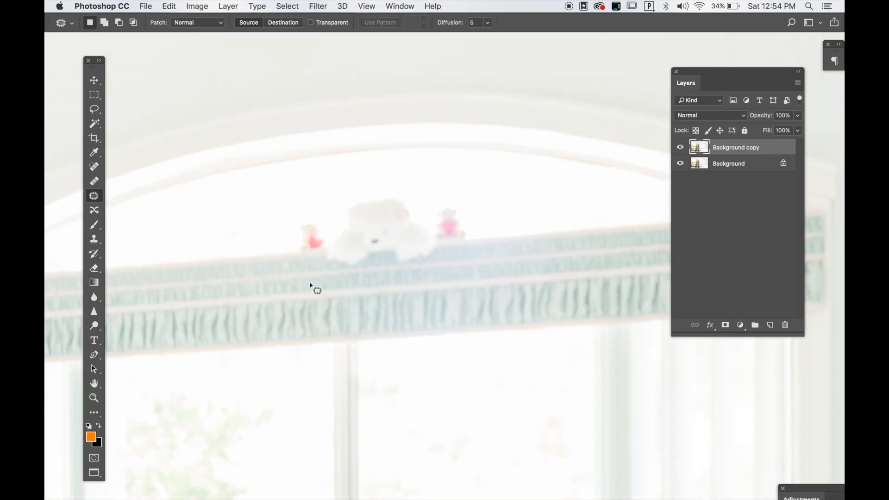
mouse_move(385, 188)
mouse_down()
mouse_move(340, 199)
mouse_move(335, 216)
mouse_move(309, 212)
mouse_move(291, 226)
mouse_move(295, 249)
mouse_move(342, 273)
mouse_move(366, 260)
mouse_move(414, 266)
mouse_move(468, 239)
mouse_move(443, 190)
mouse_move(416, 206)
mouse_move(381, 188)
mouse_up()
mouse_move(376, 227)
mouse_down()
mouse_move(240, 248)
mouse_move(203, 238)
mouse_up()
click(271, 175)
mouse_move(381, 224)
mouse_down()
mouse_move(403, 207)
mouse_move(391, 198)
mouse_move(371, 214)
mouse_up()
click(466, 238)
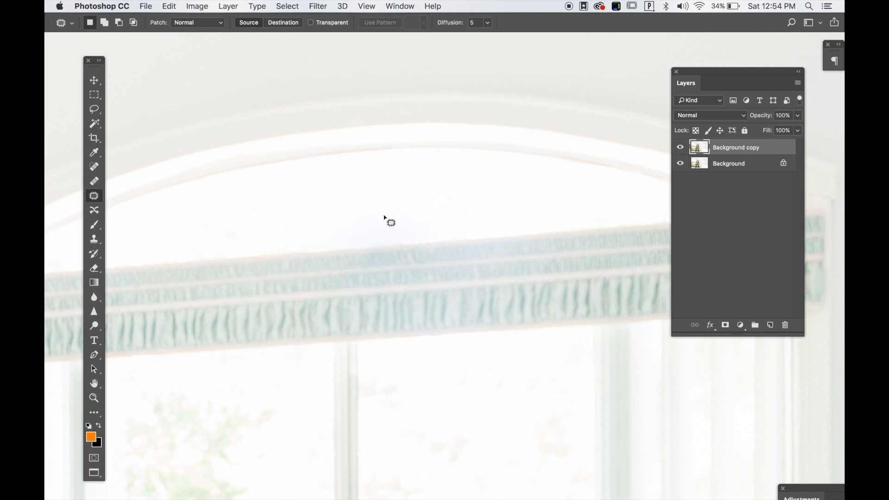
Undo the patches over the stuffed toys and clear the selection
key(super+z)
key(super+z)
key(super+z)
key(super+z)
key(super+z)
key(super+z)
key(super+z)
key(super+z)
key(super+d)
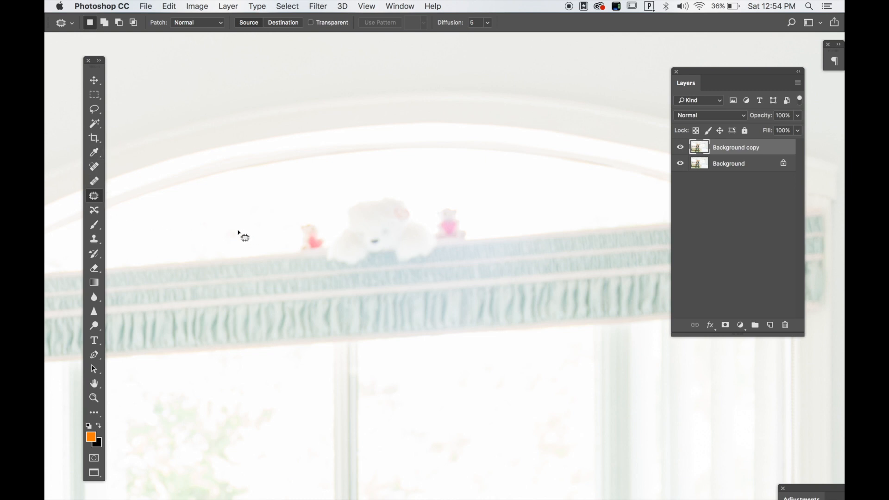
Try to cover the stuffed toys with cloned valance using a 200 px Clone Stamp brush, and undo the strokes
key(s)
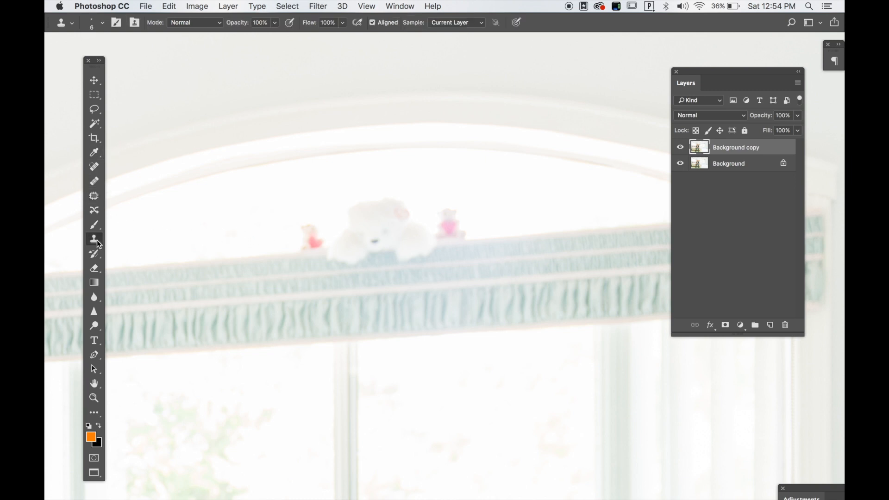
key(bracketright)
key(bracketright)
key(bracketright)
key(bracketright)
key(bracketright)
key(bracketright)
key(bracketright)
key(bracketright)
key(bracketright)
key(bracketright)
key(bracketright)
key(bracketright)
key(bracketright)
key(bracketright)
key(bracketright)
key(bracketright)
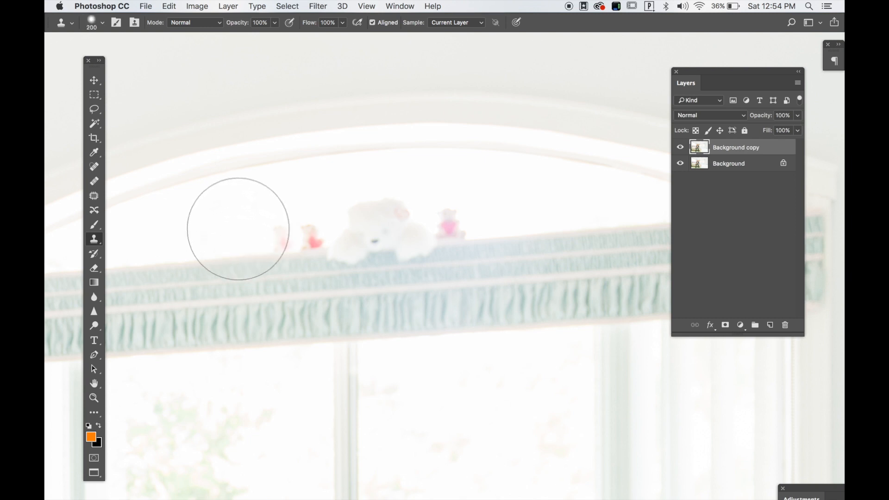
alt+click(242, 241)
click(283, 238)
alt+click(166, 266)
click(292, 243)
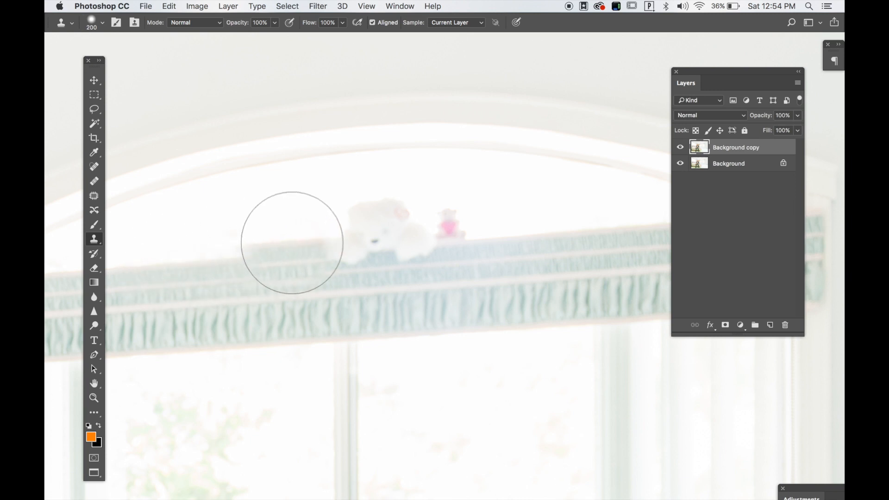
mouse_move(318, 252)
mouse_down()
mouse_move(407, 232)
mouse_move(537, 229)
mouse_up()
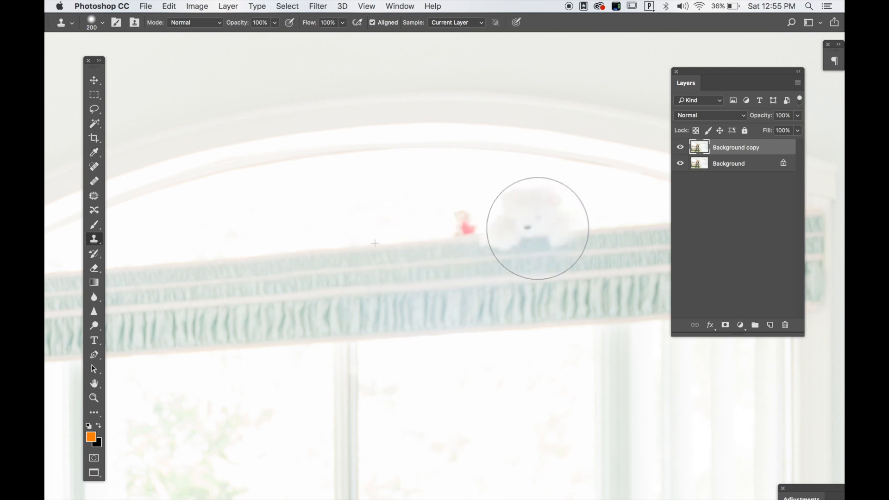
key(super+z)
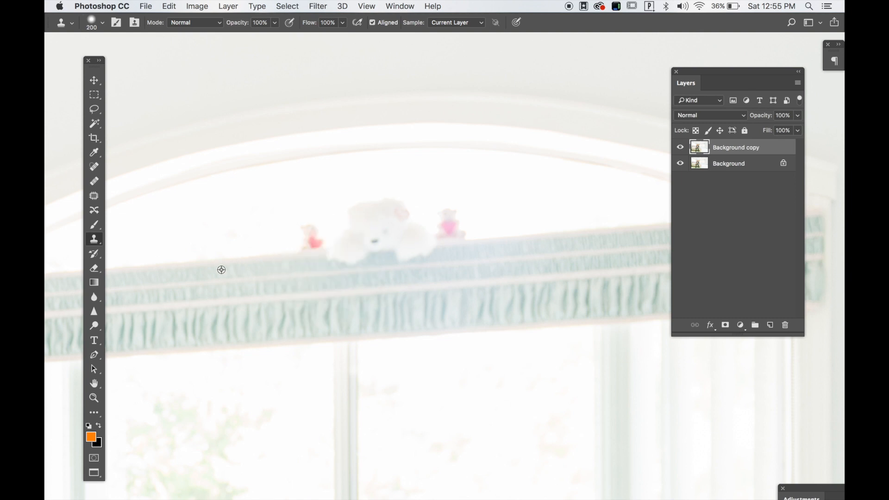
Clone the plain valance edge across all the stuffed toys, cleaning up the leftover traces with a 70 px brush
alt+click(163, 263)
mouse_move(295, 254)
mouse_down()
mouse_move(411, 232)
mouse_move(420, 244)
mouse_up()
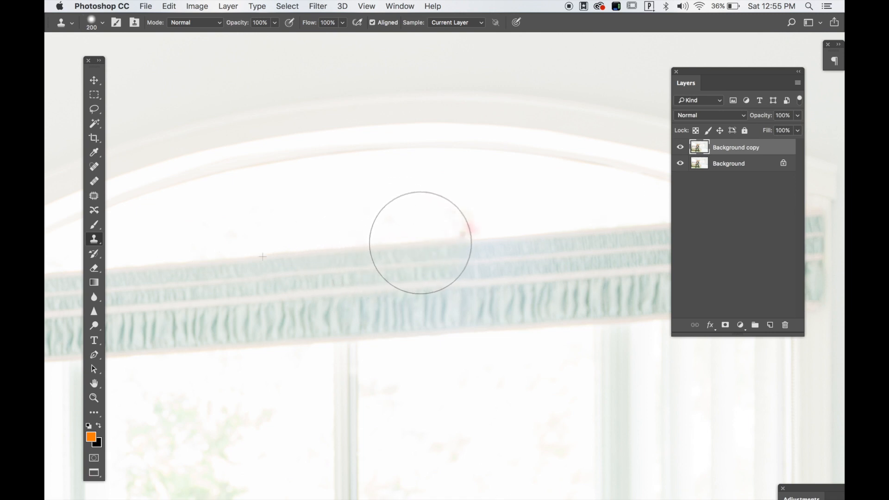
key(bracketleft)
key(bracketleft)
key(bracketleft)
key(bracketleft)
key(bracketleft)
key(bracketleft)
key(bracketleft)
alt+click(524, 236)
mouse_move(487, 230)
mouse_down()
mouse_move(469, 221)
mouse_move(444, 211)
mouse_move(360, 221)
mouse_up()
alt+click(435, 191)
alt+click(278, 199)
drag(243, 233, 262, 226)
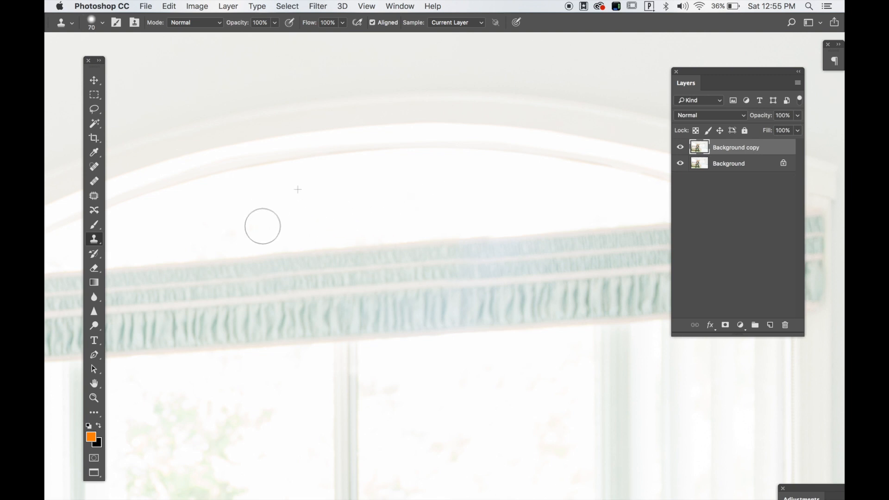
Step back through the cloning strokes over the stuffed toys on the valance
click(426, 326)
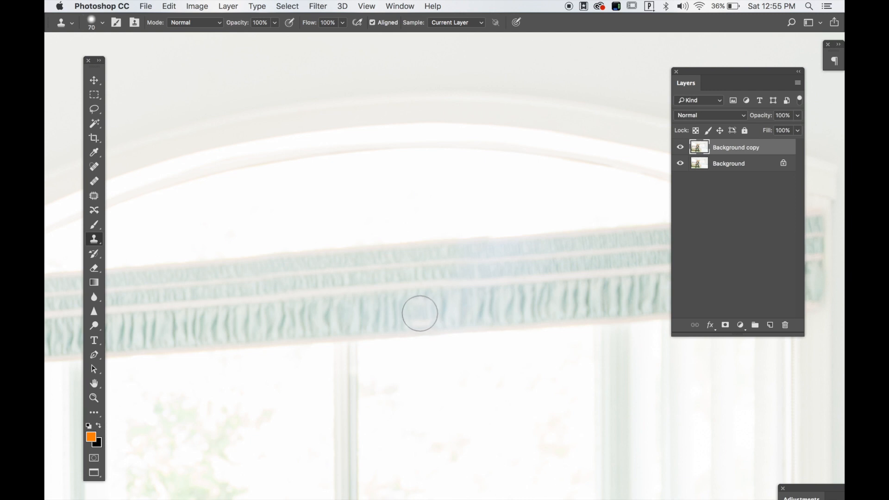
key(alt+super+z)
key(alt+super+z)
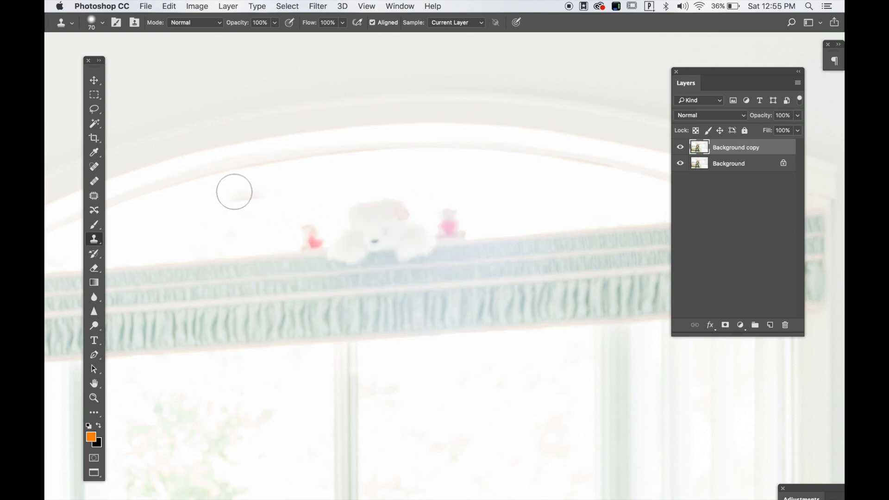
Lasso loosely around all the stuffed toys, including the edge of the valance beneath them
click(94, 109)
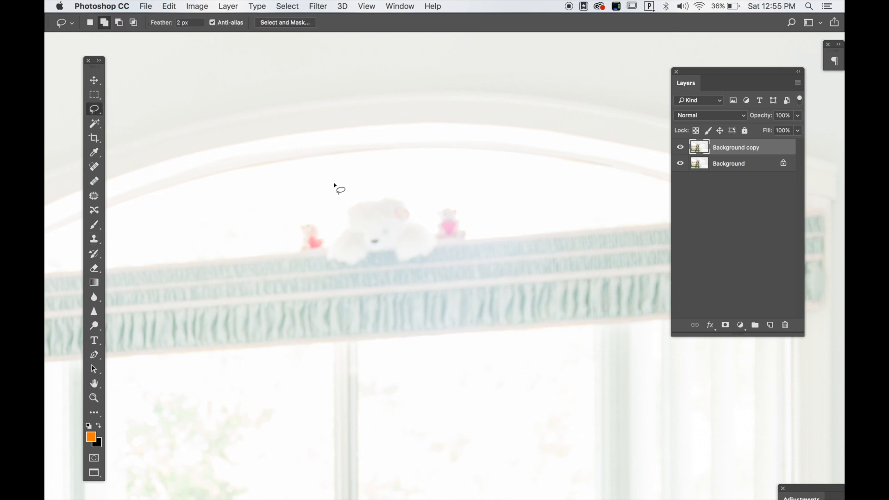
mouse_move(331, 194)
mouse_down()
mouse_move(281, 221)
mouse_move(300, 273)
mouse_move(336, 281)
mouse_move(483, 251)
mouse_move(470, 212)
mouse_move(347, 198)
mouse_up()
click(169, 6)
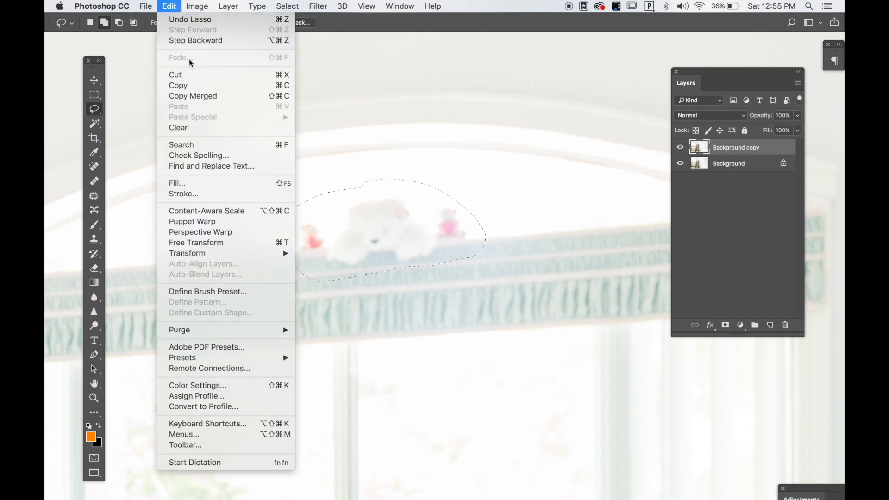
click(199, 185)
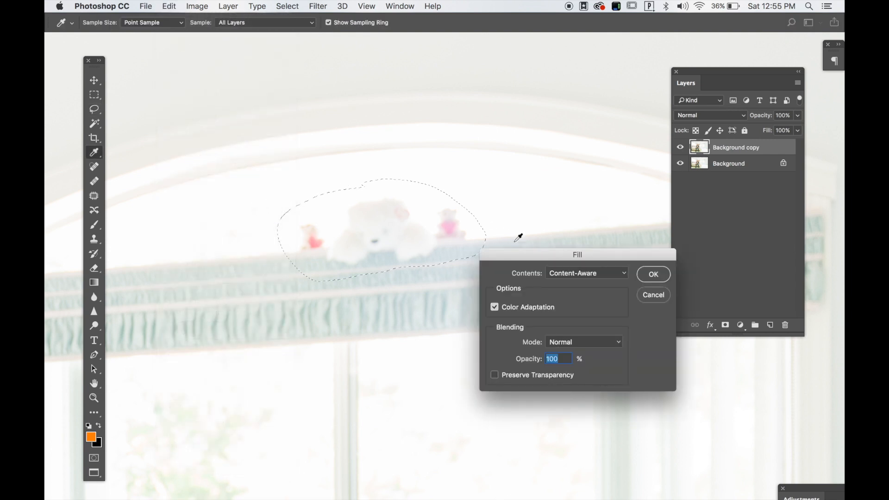
click(653, 295)
key(l)
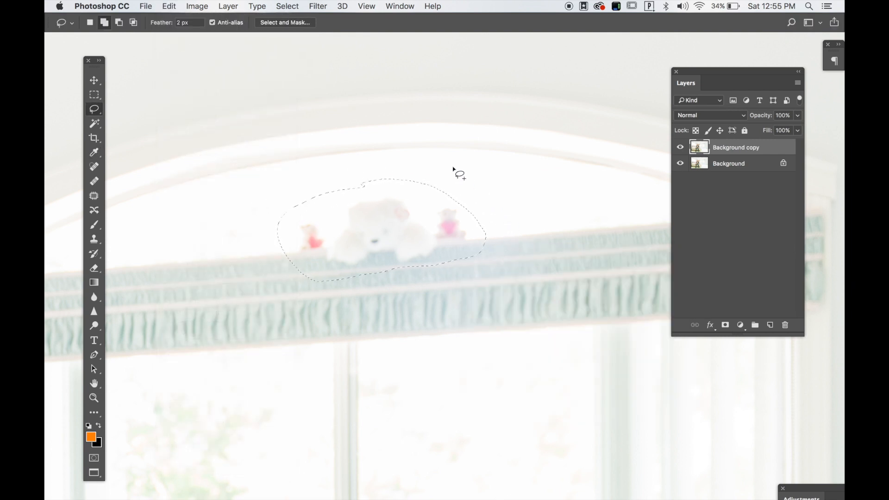
Fill the lassoed toy area with Content-Aware contents at Normal mode and 100% opacity
click(169, 7)
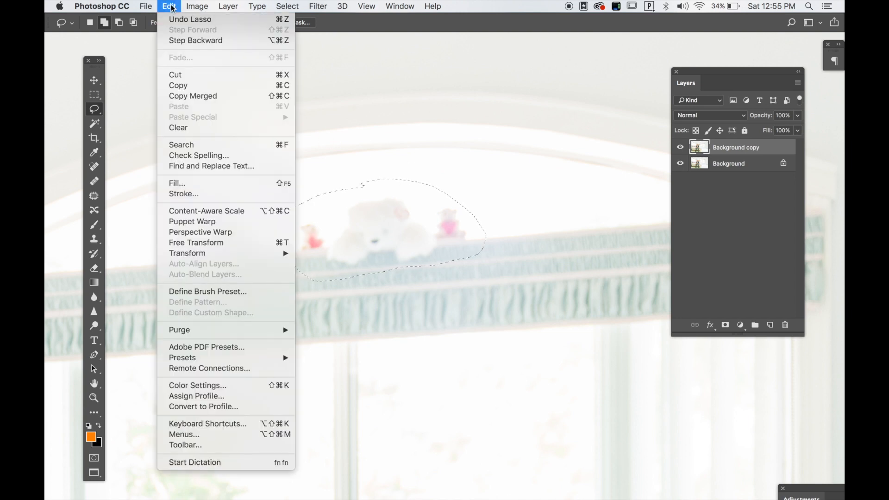
click(197, 184)
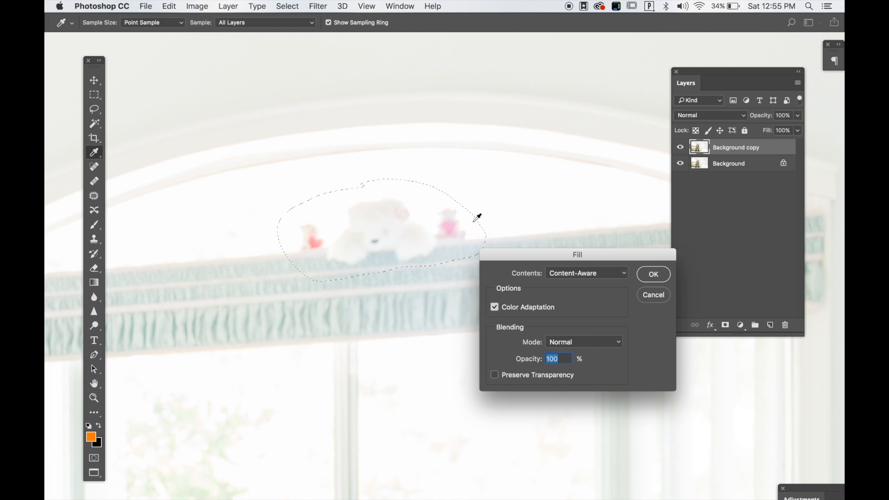
click(570, 273)
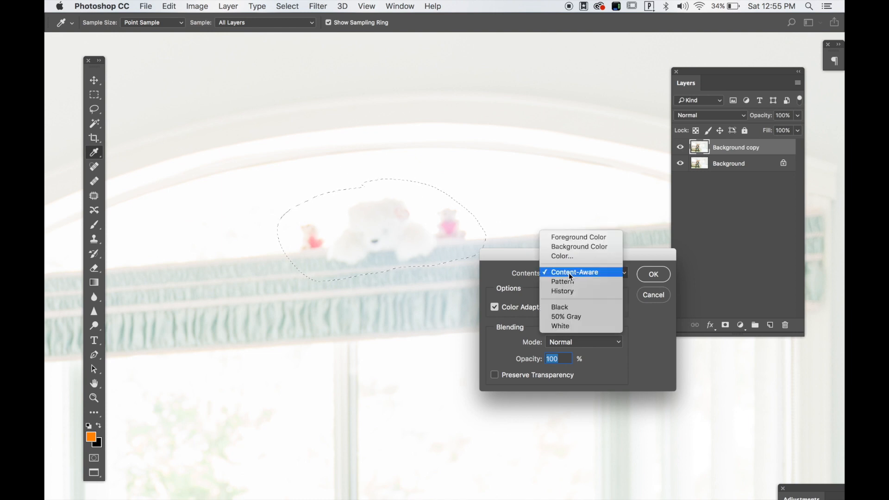
click(605, 274)
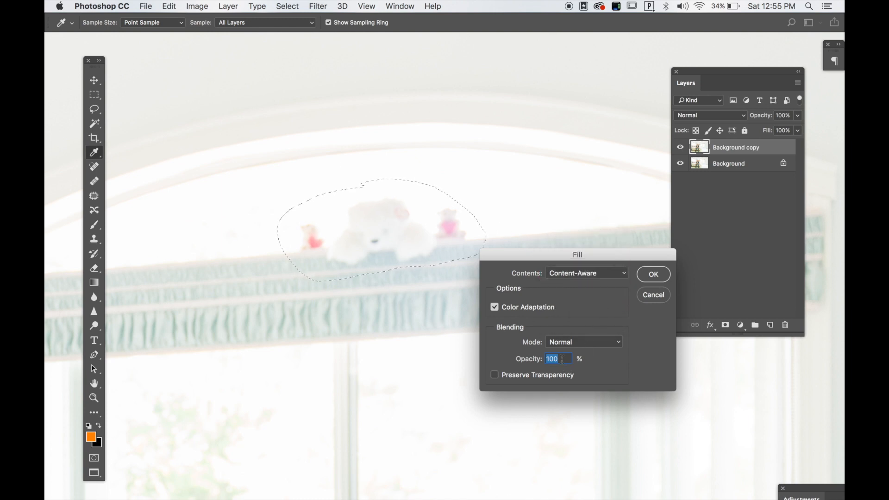
click(652, 275)
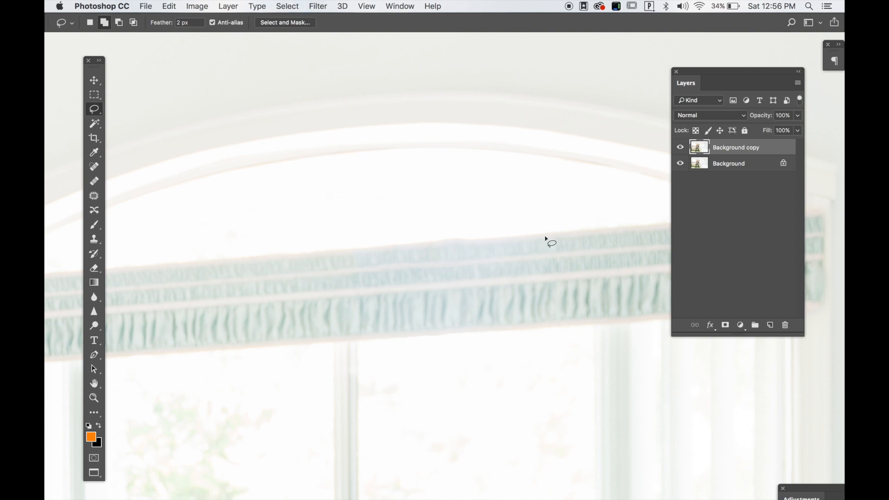
Check the whole cleaned photo against the original by toggling the visibility of the Background copy layer
key(super+minus)
key(super+minus)
key(super+minus)
drag(374, 326, 547, 245)
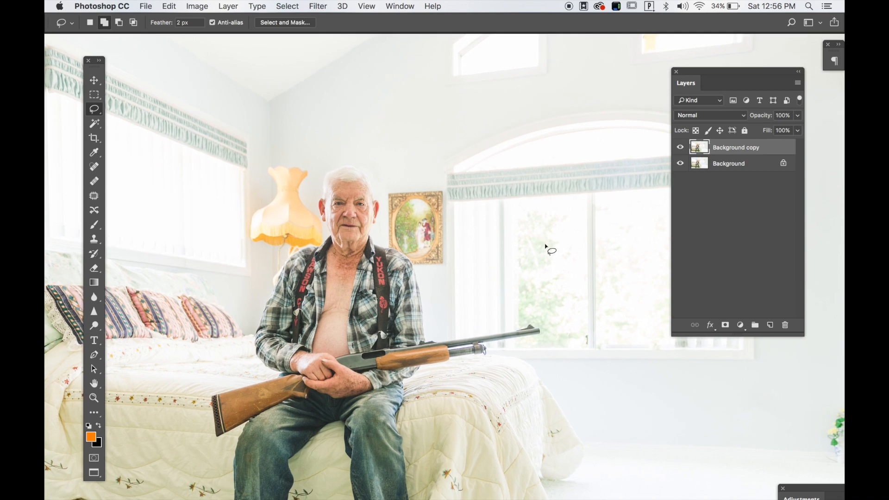
key(super+minus)
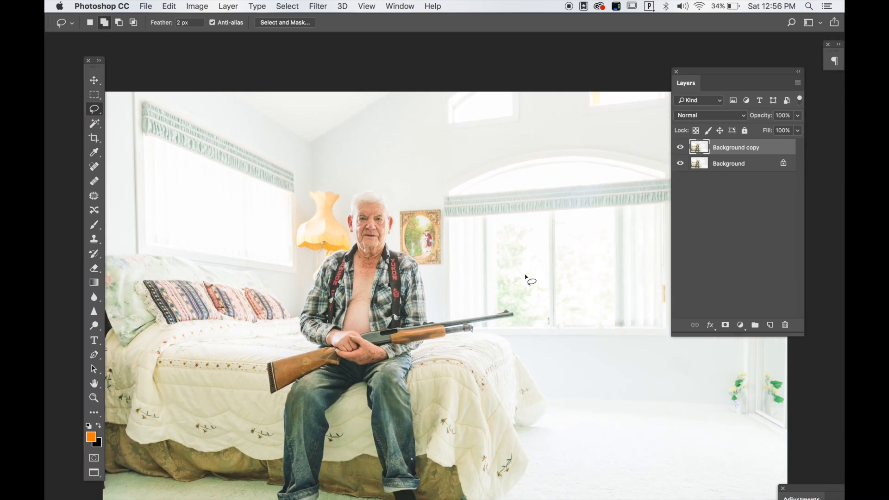
click(680, 150)
click(682, 149)
click(681, 148)
On the Background layer, lasso the upper part of the red frame along the man's hair down to his ear
click(703, 168)
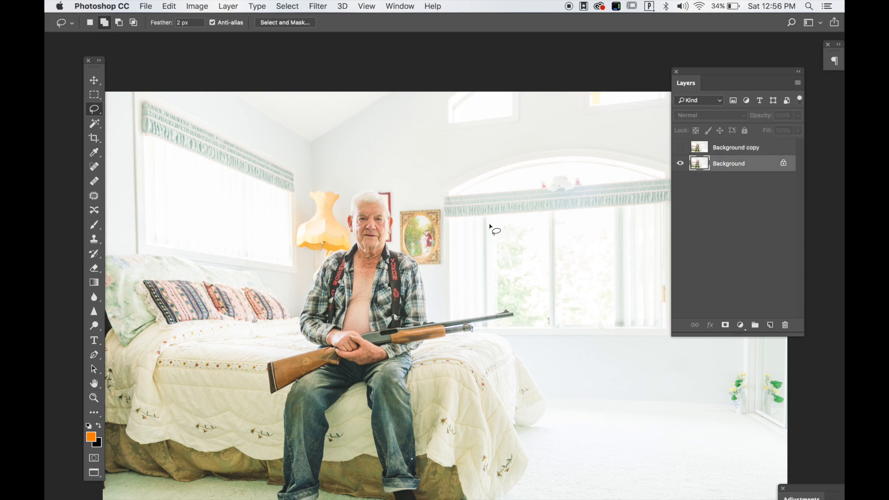
key(super+plus)
key(super+plus)
key(super+plus)
key(super+plus)
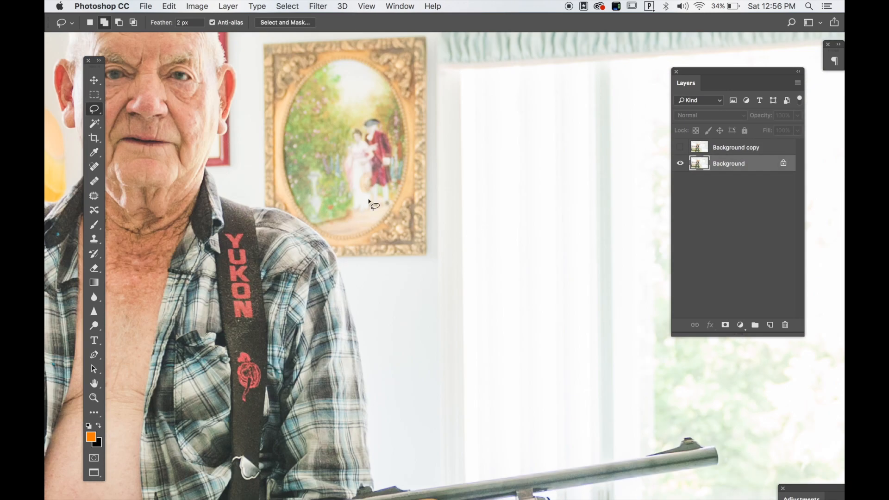
key(space)
mouse_move(380, 181)
mouse_down()
mouse_move(462, 252)
mouse_move(497, 256)
mouse_up()
mouse_move(366, 81)
mouse_down()
mouse_move(335, 97)
mouse_move(364, 125)
mouse_move(381, 186)
mouse_move(394, 189)
mouse_move(405, 99)
mouse_move(368, 80)
mouse_up()
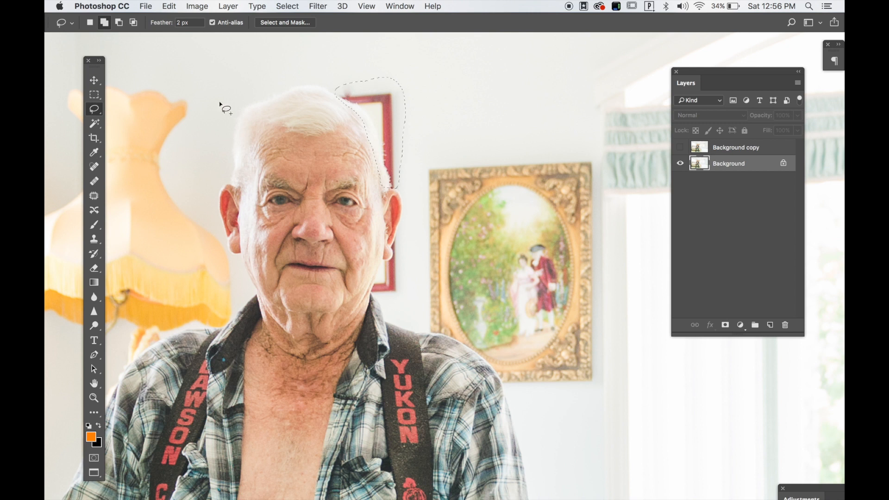
Lasso the red frame's lower part and try filling both selected areas with Content-Aware contents at Normal mode and 100% opacity
mouse_move(402, 228)
mouse_down()
mouse_move(368, 292)
mouse_move(385, 301)
mouse_move(409, 279)
mouse_move(401, 238)
mouse_up()
click(170, 7)
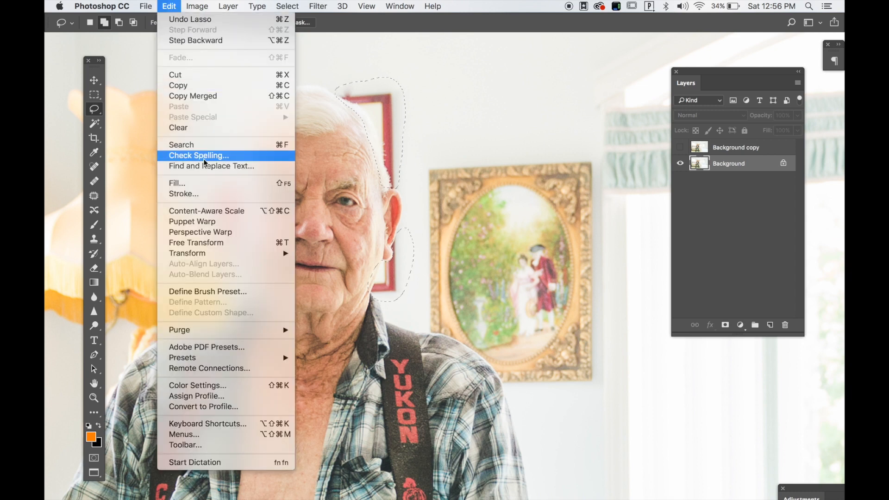
click(208, 181)
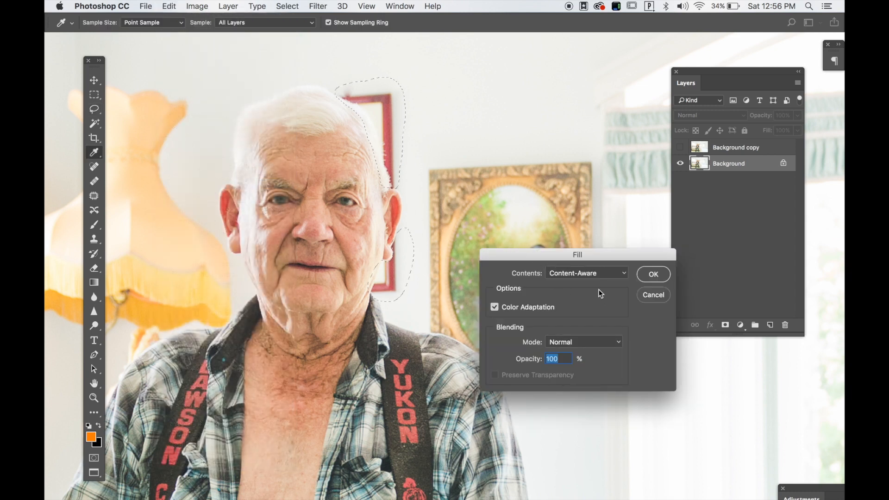
click(654, 274)
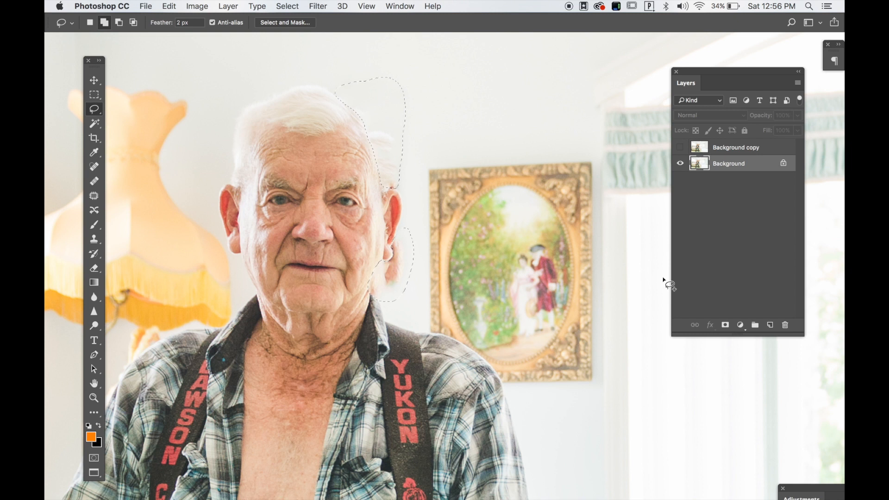
key(super+d)
key(super+z)
key(super+z)
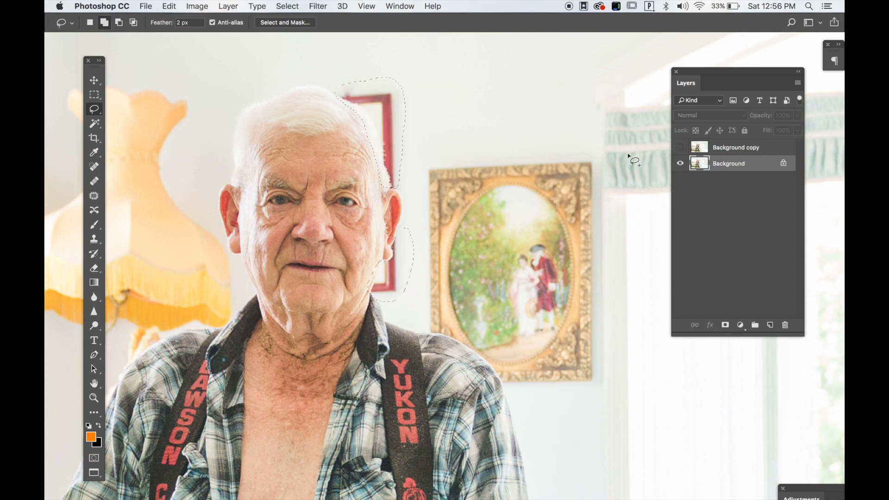
Make the Background copy layer visible again
key(v)
click(680, 148)
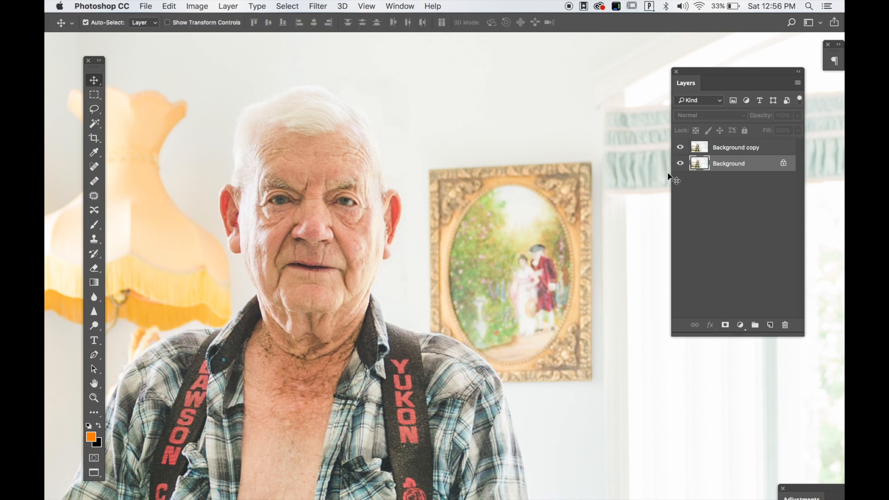
key(super+minus)
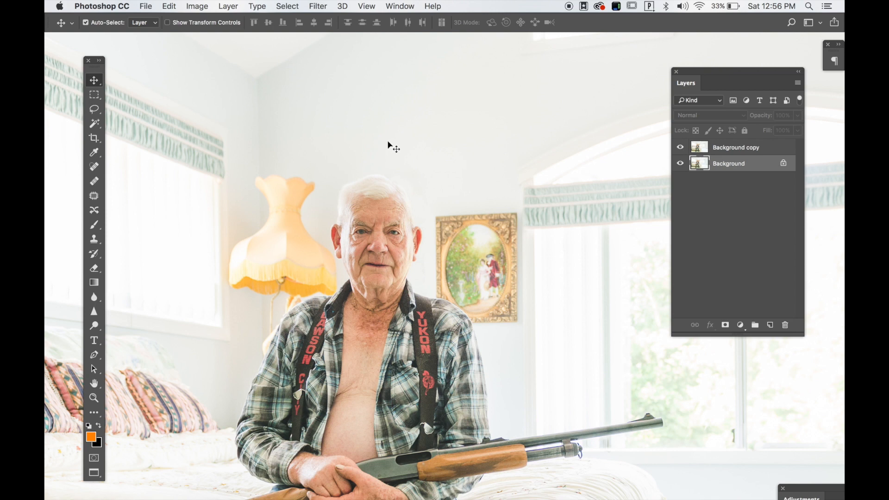
key(b)
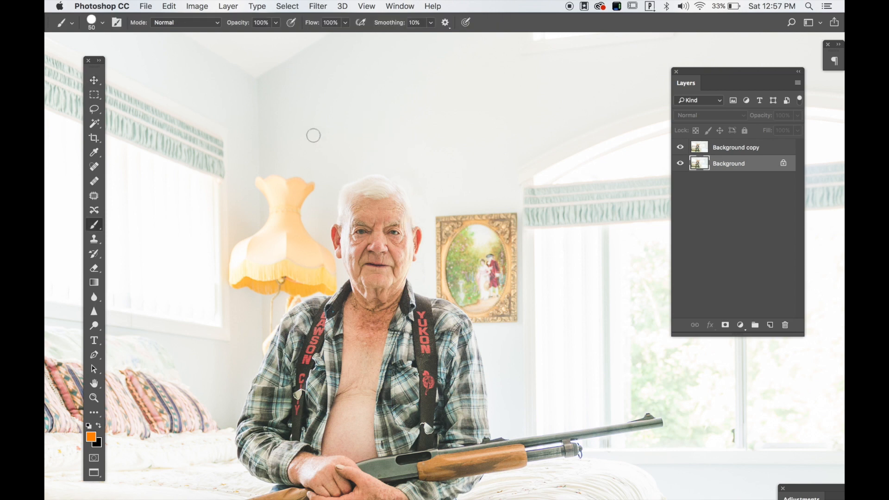
key(v)
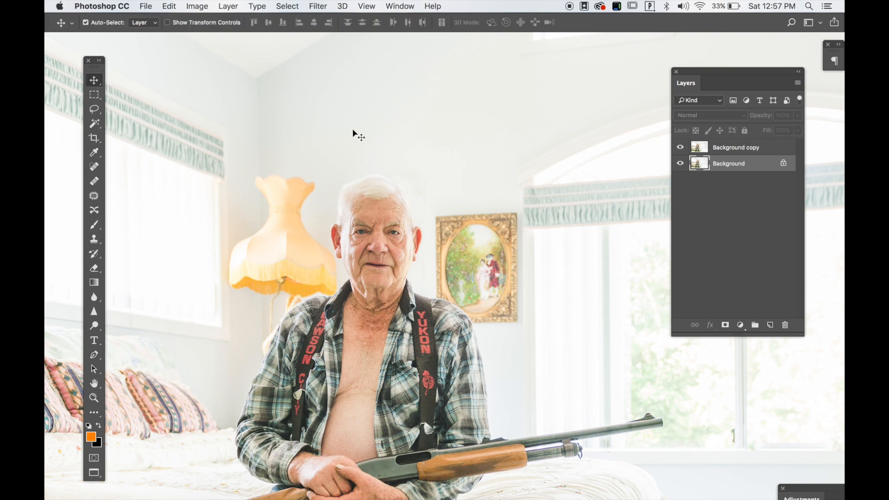
drag(352, 131, 341, 119)
drag(469, 159, 485, 151)
key(super+z)
Save the retouched bedroom portrait and switch to Lightroom
key(super+s)
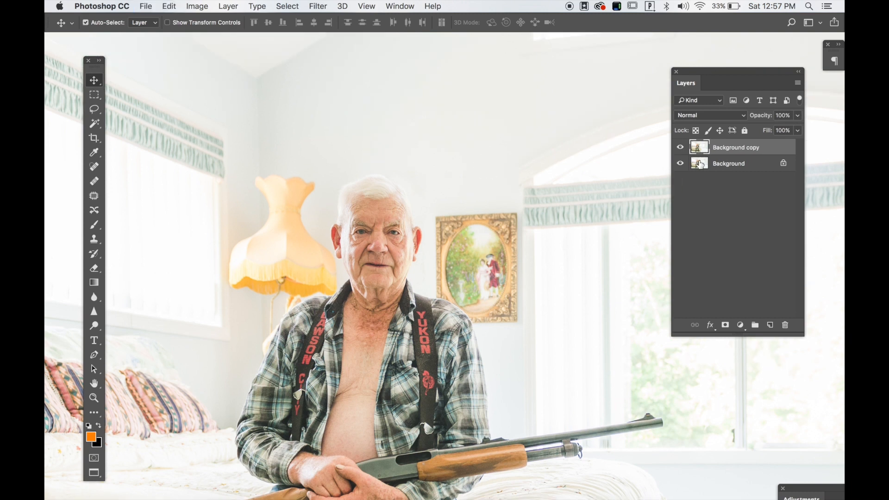
key(super+s)
key(Return)
mouse_move(398, 498)
click(395, 490)
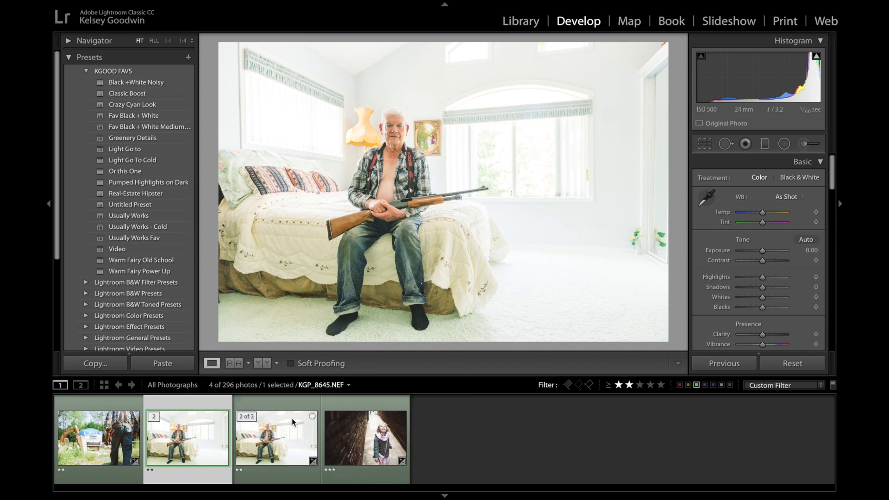
Compare the retouched KGP_8645-Edit.tif with the original KGP_8645.NEF by alternating between the two photos
click(250, 452)
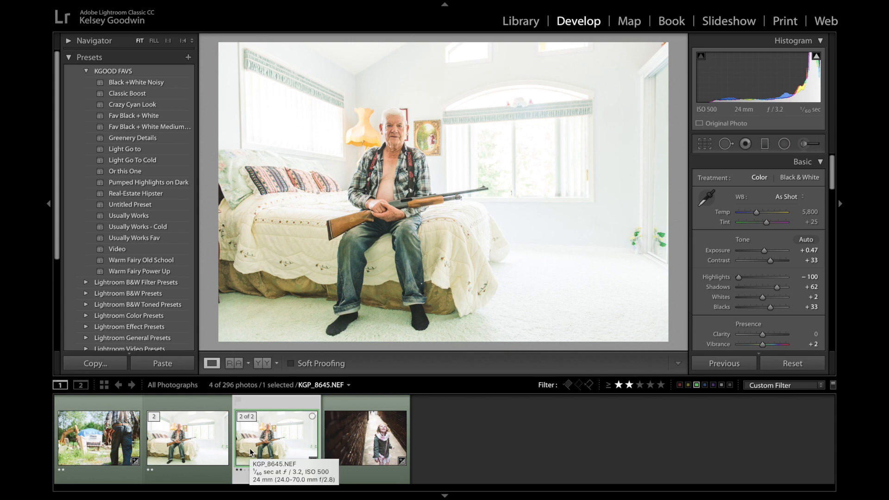
key(Left)
key(Right)
key(Left)
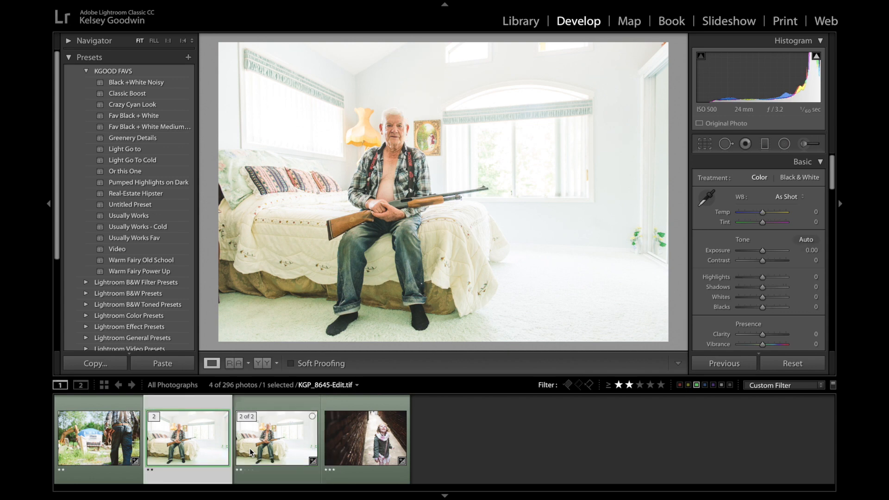
key(Right)
key(Left)
On DSC_2441.jpg, heal the spot at the wall's foot and the red pavement mark at size 40, repositioning the red mark's sample source
click(381, 445)
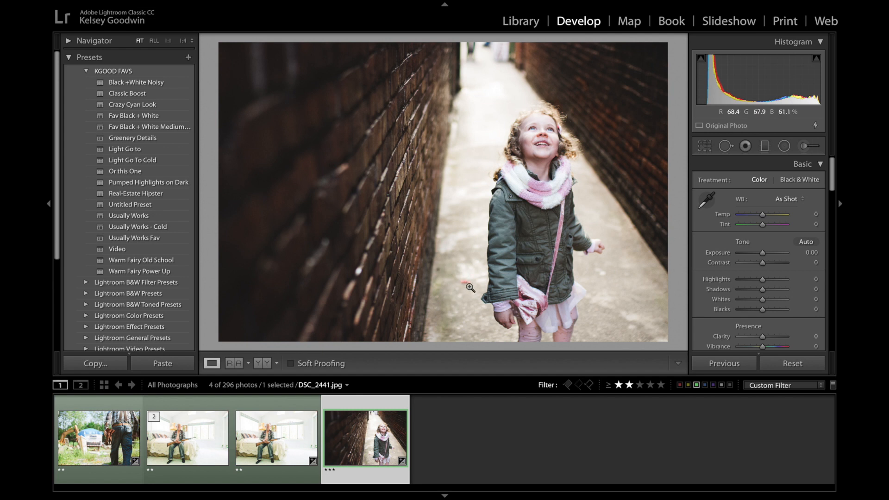
click(725, 145)
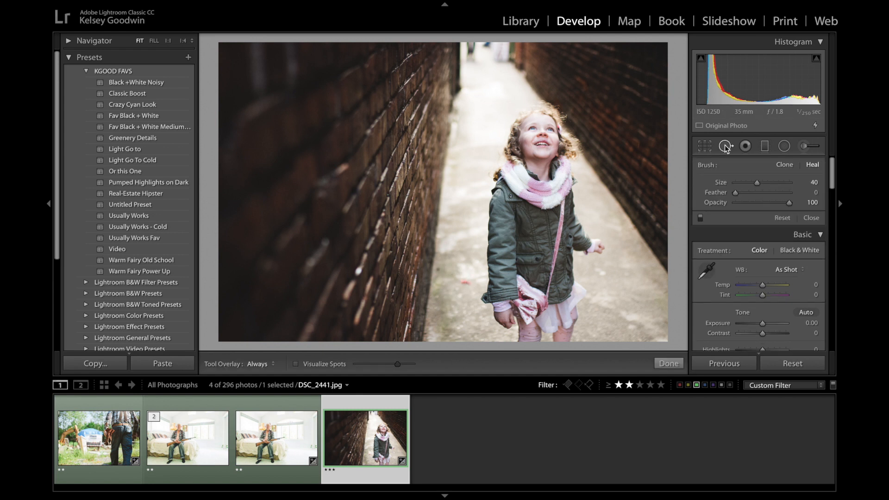
click(437, 268)
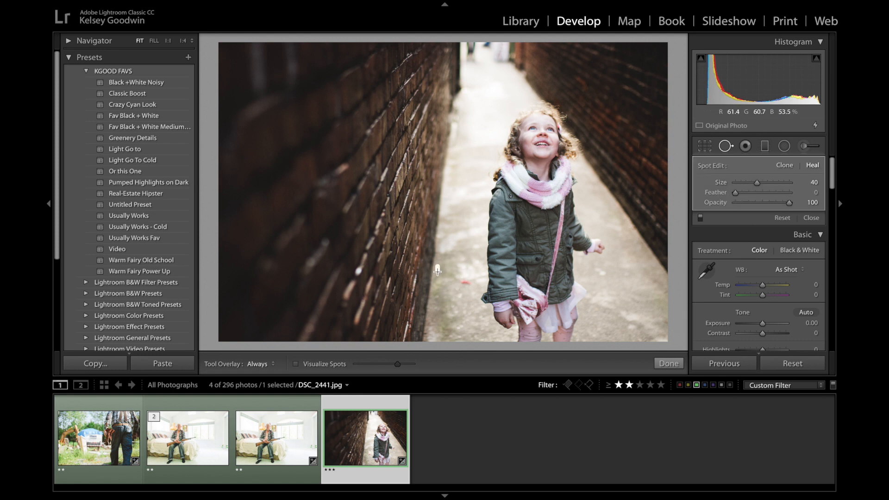
click(461, 280)
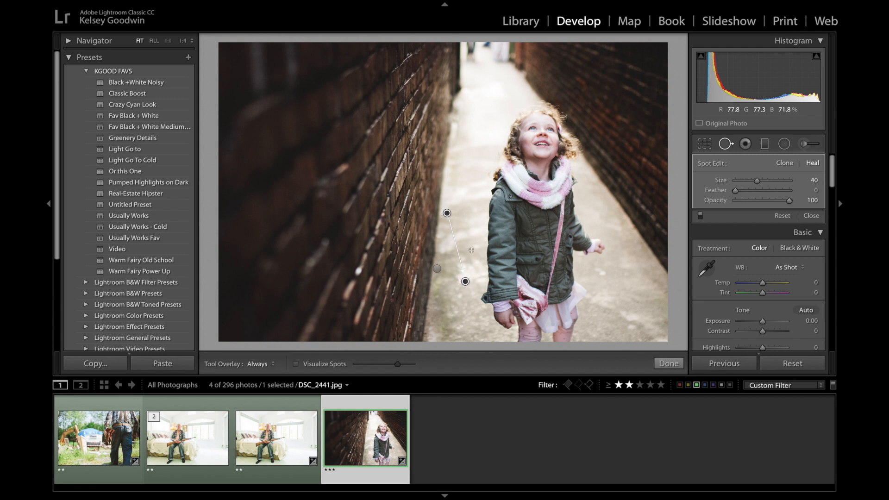
drag(446, 213, 449, 286)
click(725, 147)
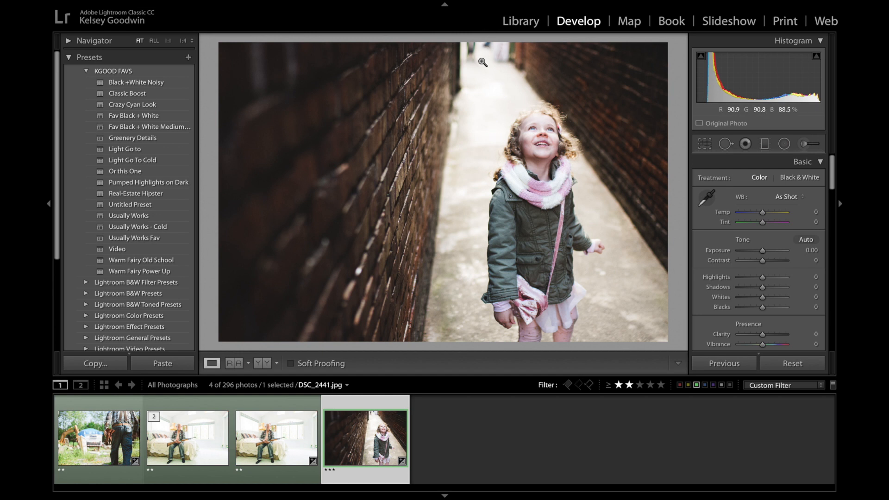
Heal the blurred distractions at the alley's far end with a size 76 brush, sampling from the clean pavement nearby
click(726, 144)
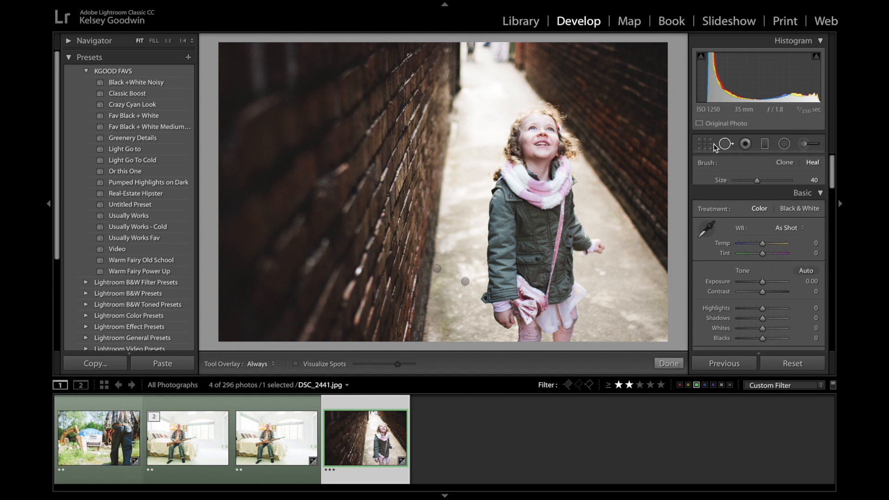
scroll(480, 65, up, 3)
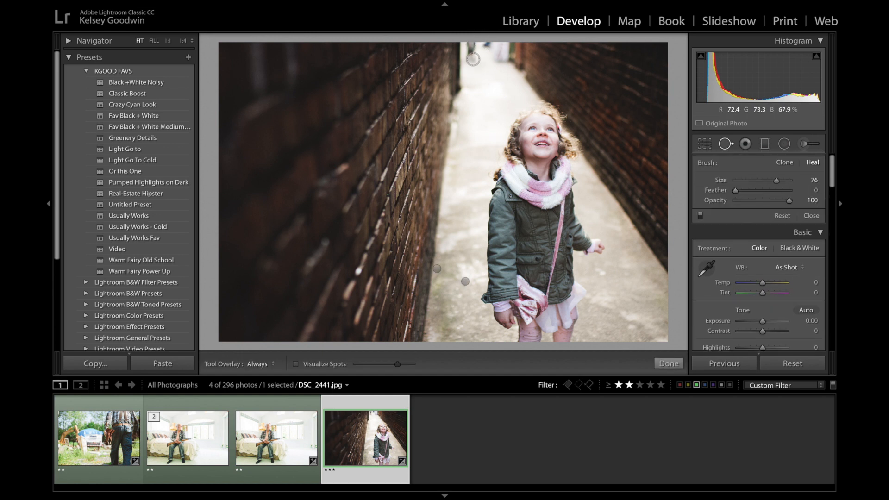
click(470, 43)
click(486, 44)
mouse_move(526, 97)
mouse_down()
mouse_move(486, 76)
mouse_move(470, 85)
mouse_up()
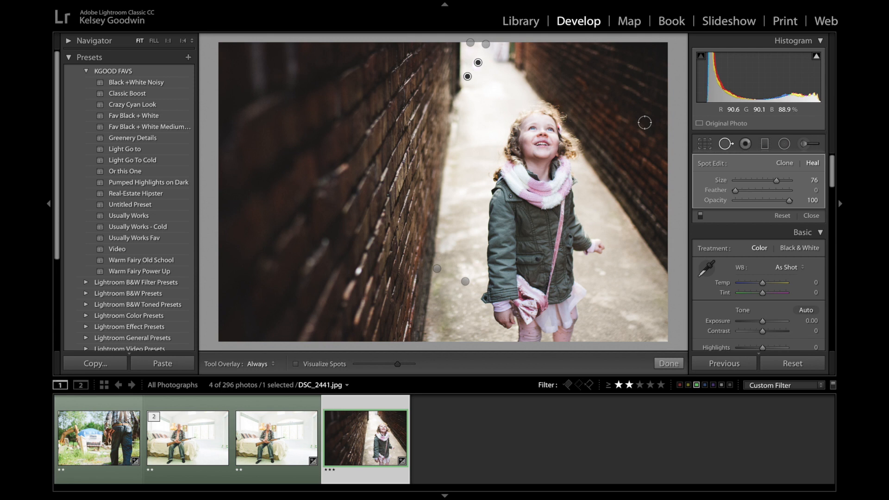
click(726, 144)
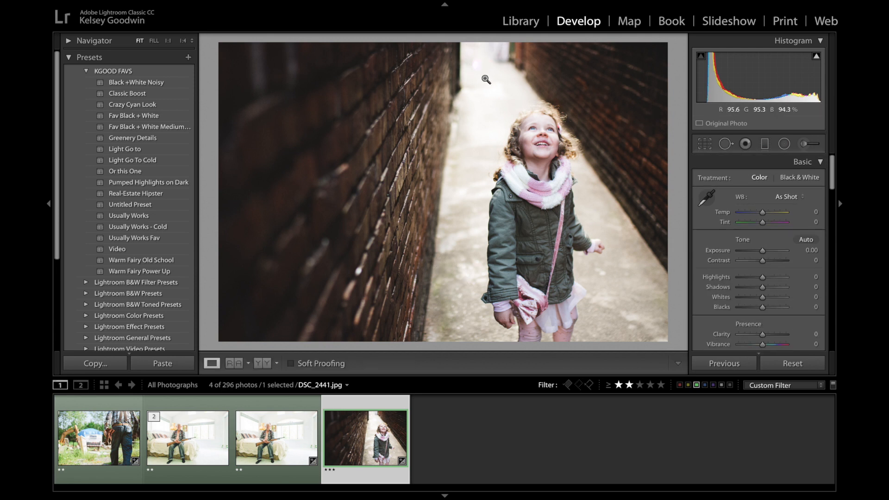
click(726, 143)
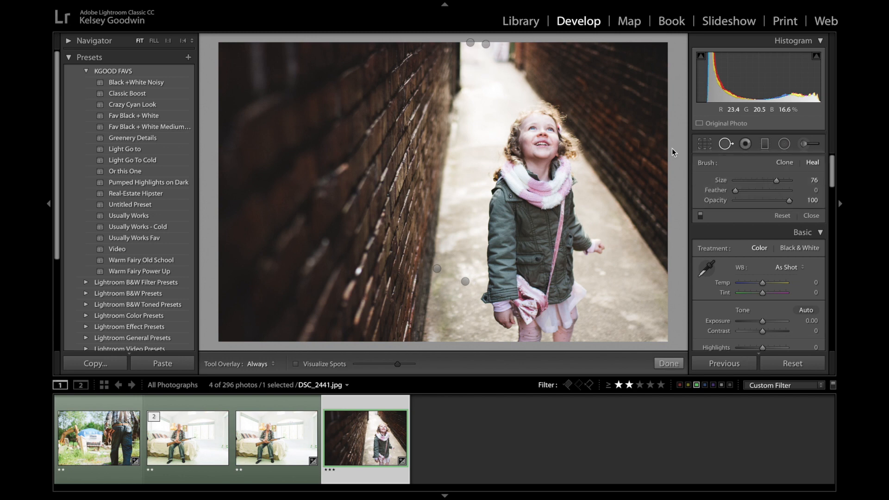
click(726, 144)
Set the alley photo's Highlights to -9, Shadows to +12, Temp to +6 and Tint to -4
click(555, 137)
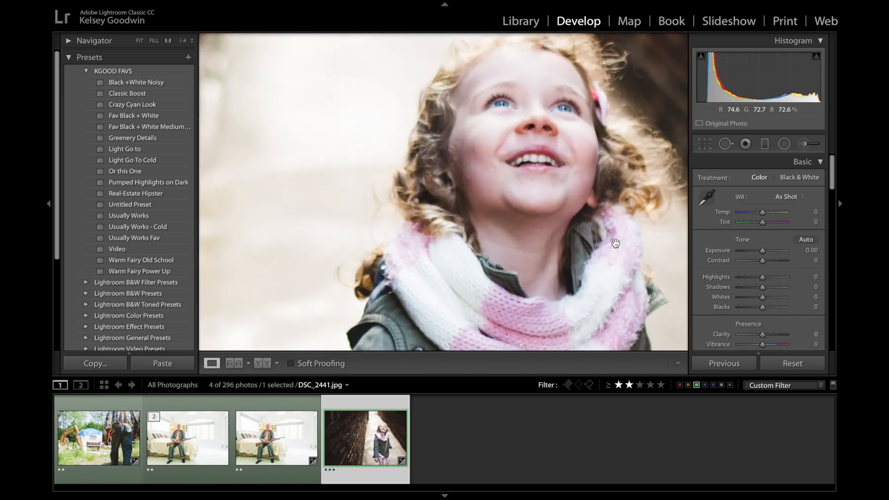
click(624, 254)
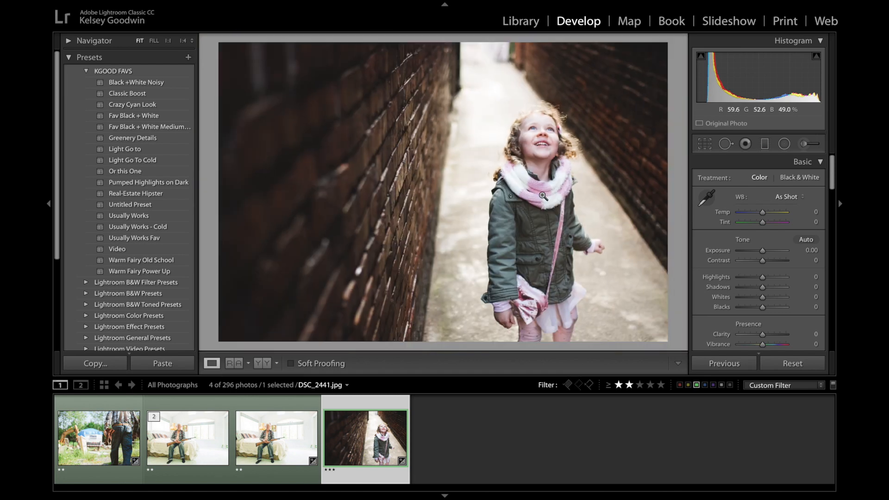
mouse_move(763, 277)
mouse_down()
mouse_move(748, 278)
mouse_move(771, 290)
mouse_up()
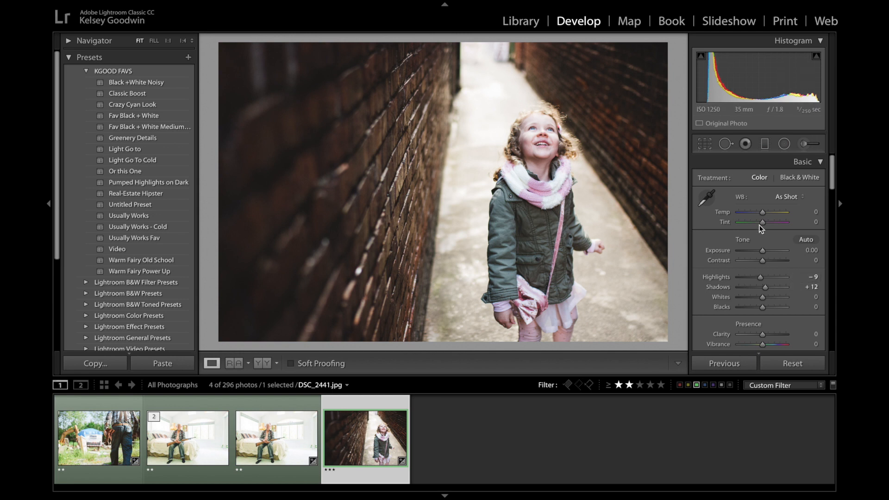
drag(762, 223, 763, 212)
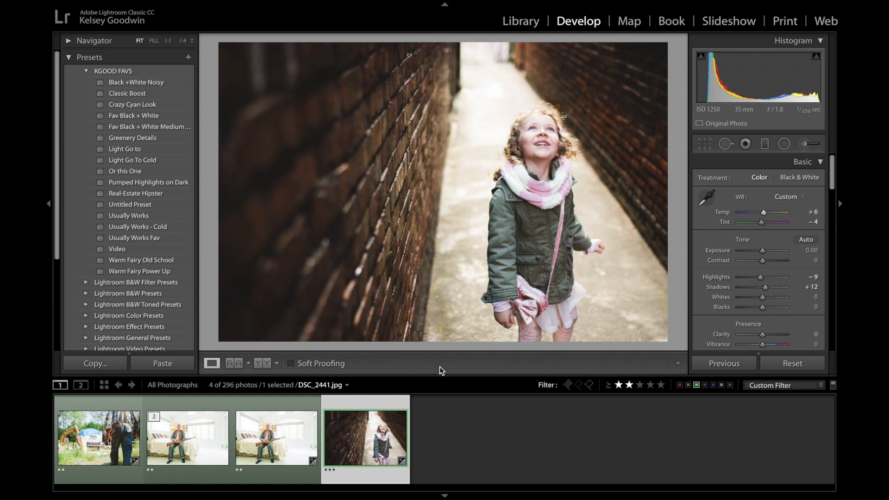
Open DSC_2441.jpg for editing in Adobe Photoshop CC 2018
right_click(360, 438)
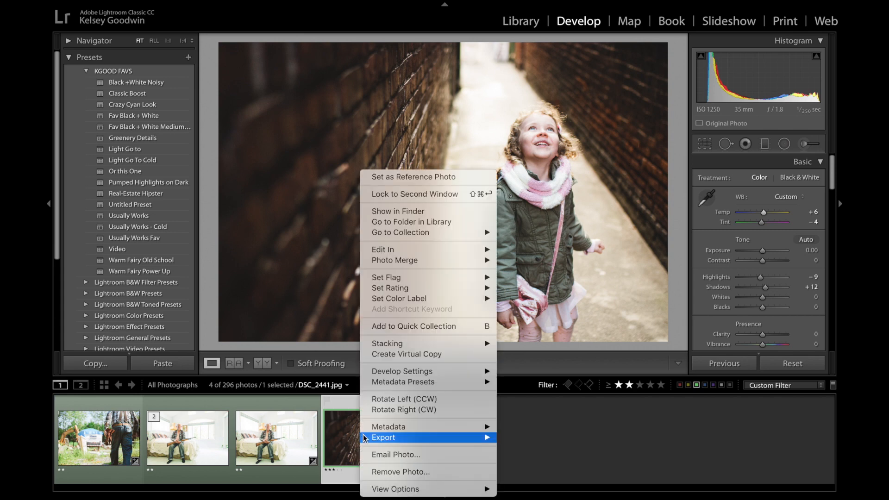
mouse_move(468, 250)
click(522, 250)
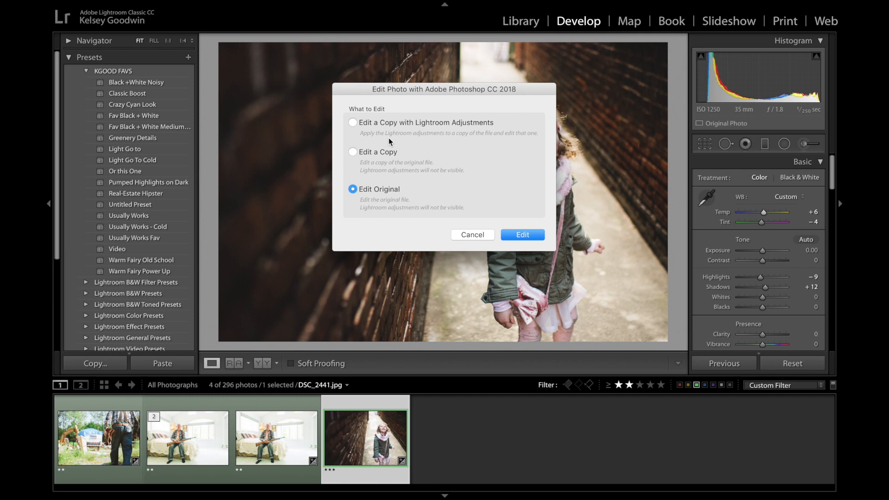
click(522, 234)
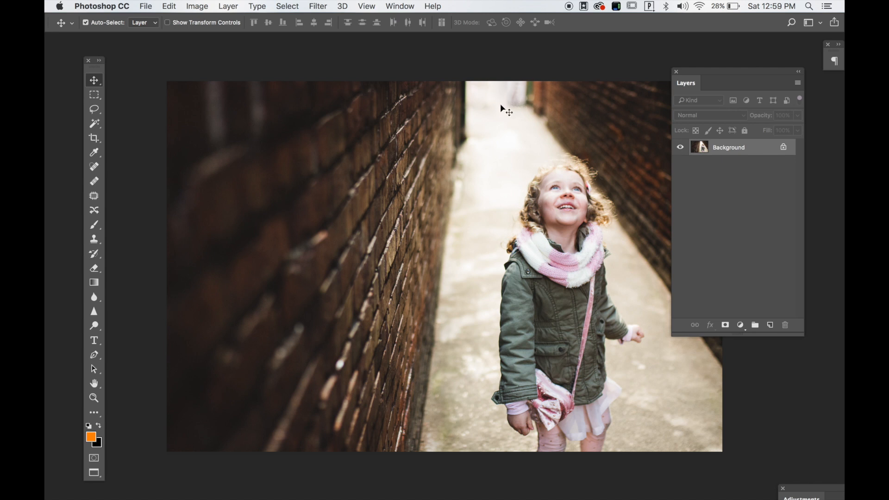
Patch the blurred distractions at the alley's far end with clean pavement from nearby, deselecting after each patched area
key(j)
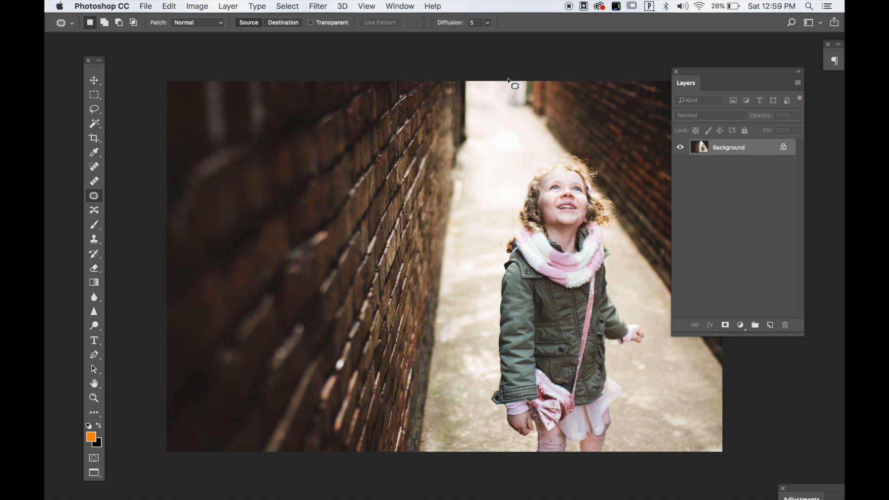
mouse_move(517, 83)
mouse_down()
mouse_move(502, 105)
mouse_move(518, 122)
mouse_move(527, 104)
mouse_move(525, 82)
mouse_move(507, 149)
mouse_up()
drag(488, 102, 488, 87)
mouse_move(483, 155)
mouse_down()
mouse_move(472, 182)
mouse_move(466, 175)
mouse_move(474, 206)
mouse_move(486, 180)
mouse_up()
key(super+d)
mouse_move(524, 103)
mouse_down()
mouse_move(525, 118)
mouse_move(524, 111)
mouse_up()
drag(523, 111, 513, 137)
key(super+d)
Clone clean pavement over the leftover marks at the alley's far end with a 150 px Clone Stamp brush
key(s)
key(bracketright)
key(bracketright)
key(bracketright)
key(bracketright)
alt+click(499, 96)
mouse_move(514, 85)
mouse_down()
mouse_move(527, 95)
mouse_move(528, 84)
mouse_move(526, 103)
mouse_up()
alt+click(512, 98)
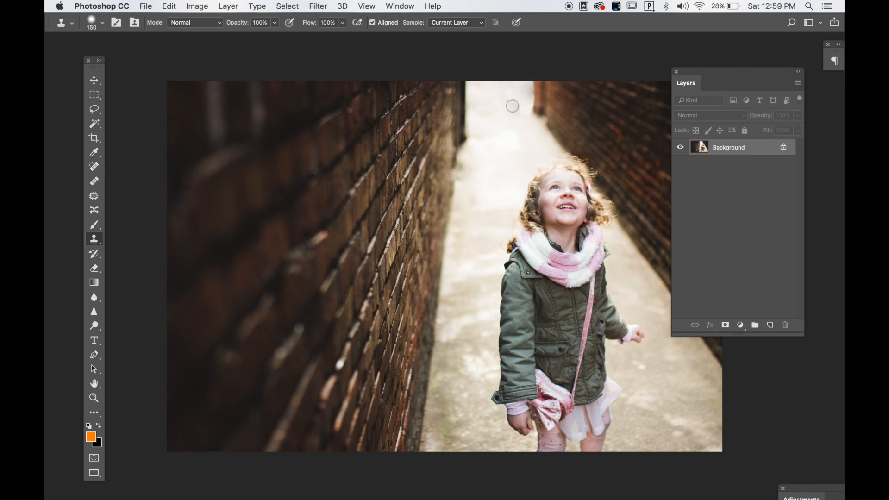
Lower the Clone Stamp brush's hardness and clone over the remaining smudge beside the far end of the brick wall
right_click(492, 125)
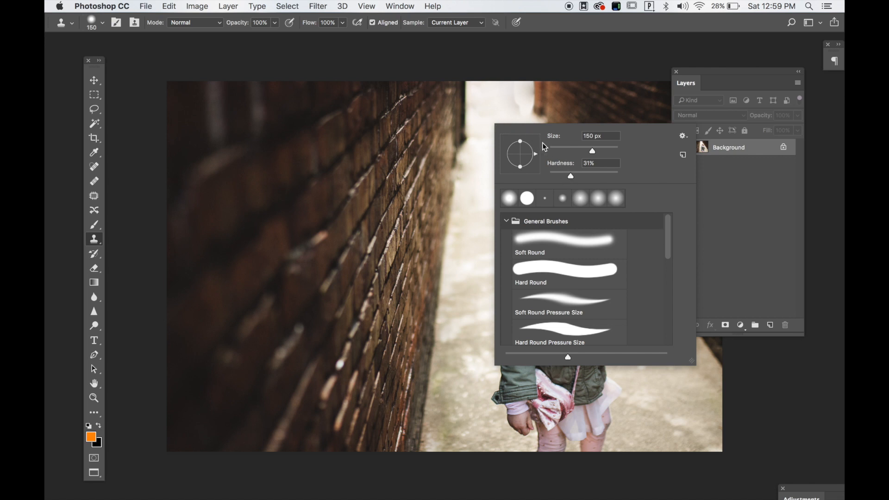
drag(571, 175, 551, 176)
key(Return)
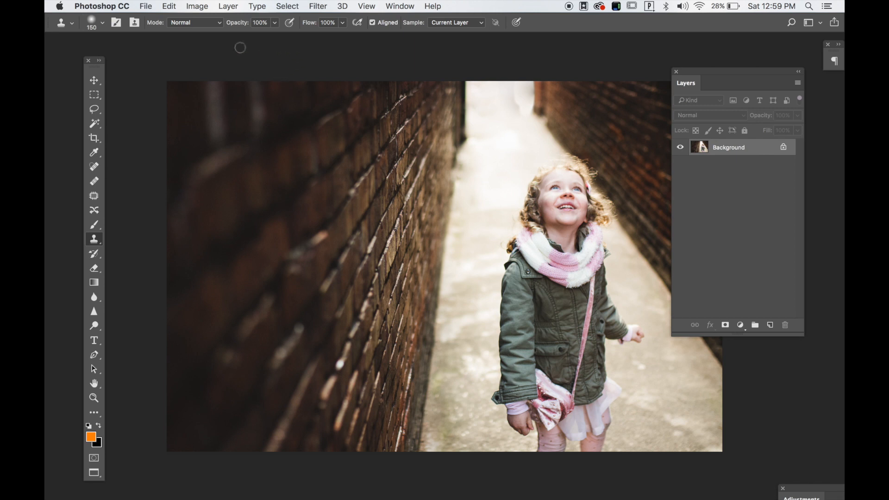
click(106, 27)
key(Return)
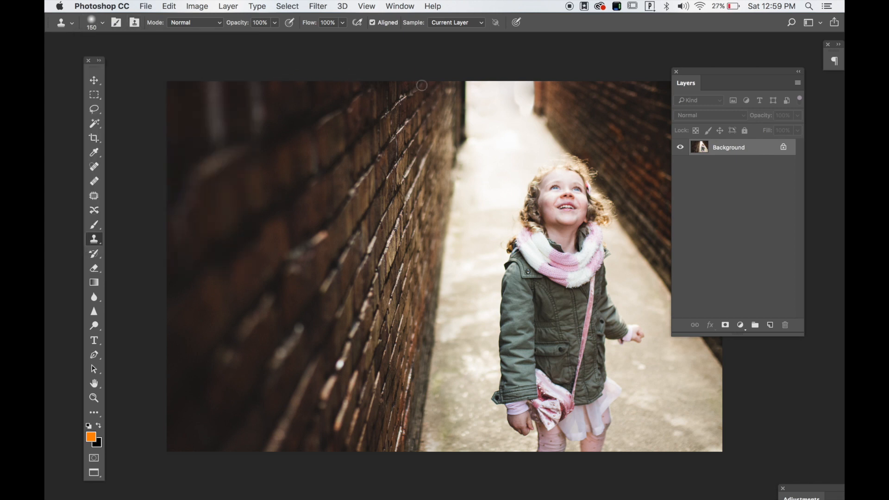
mouse_move(513, 92)
mouse_down()
mouse_move(516, 103)
mouse_move(528, 88)
mouse_move(527, 113)
mouse_move(527, 104)
mouse_up()
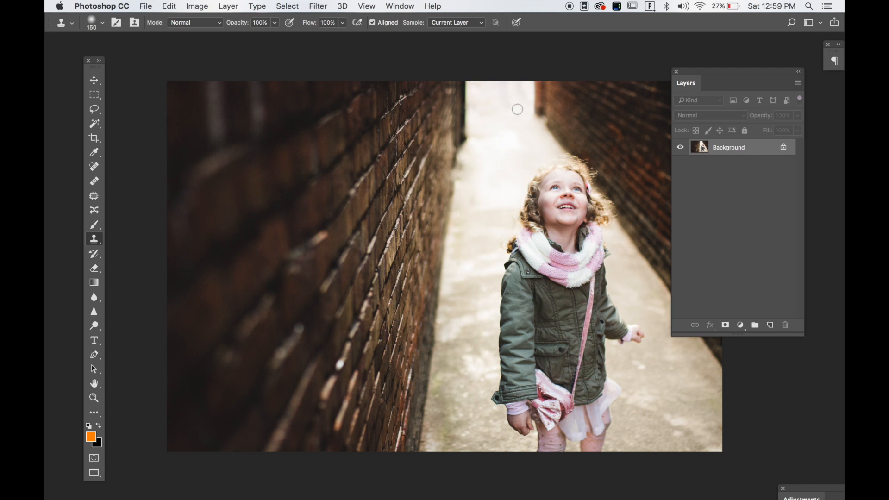
Patch the faint leftover marks on the pavement at the alley's far end with the Patch tool and deselect
key(j)
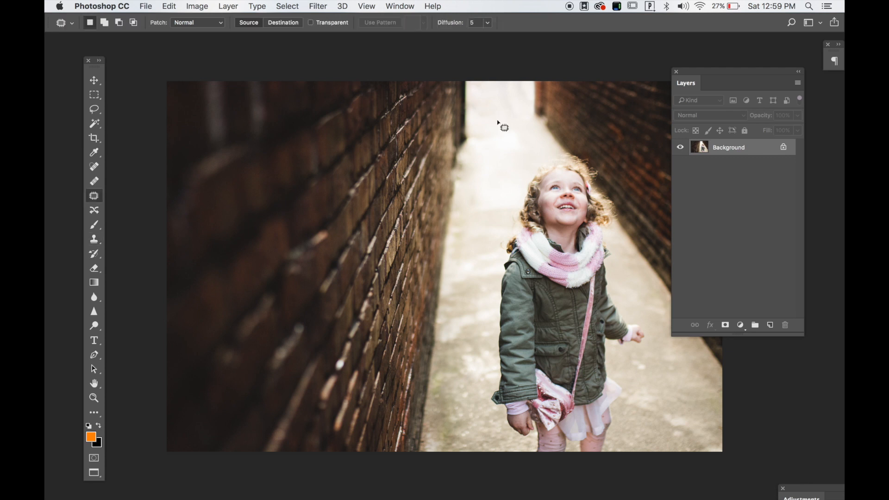
mouse_move(510, 79)
mouse_down()
mouse_move(510, 118)
mouse_move(525, 123)
mouse_move(510, 83)
mouse_up()
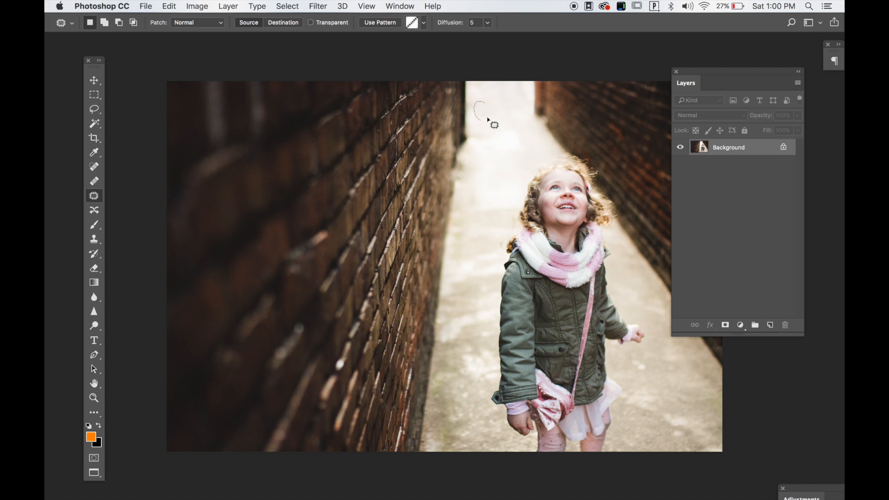
key(super+d)
mouse_move(679, 418)
mouse_down()
mouse_move(686, 431)
mouse_move(676, 417)
mouse_up()
drag(672, 433, 665, 371)
click(659, 407)
Save and close the alley photo, return to Lightroom and select KGP_8516.NEF
key(super+w)
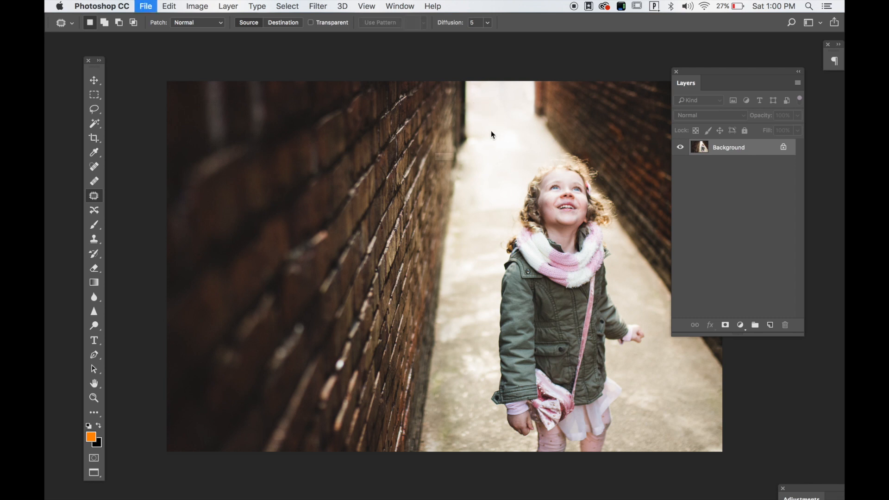
click(532, 185)
click(393, 486)
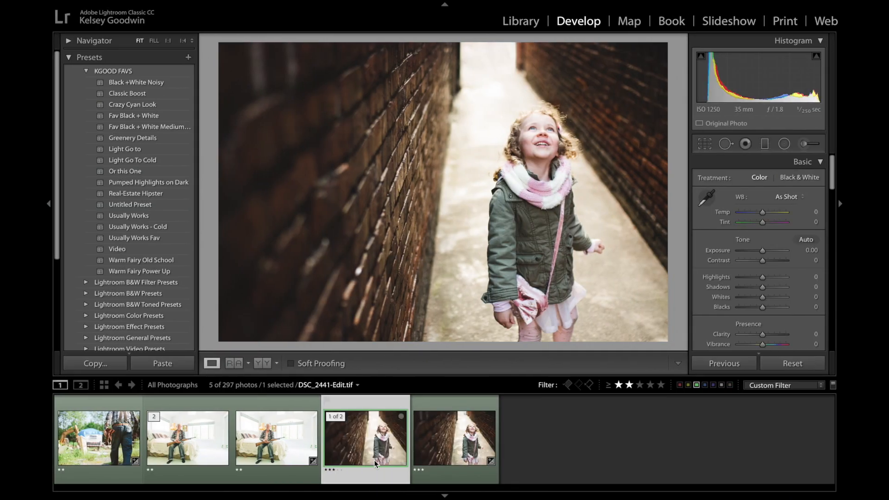
click(106, 435)
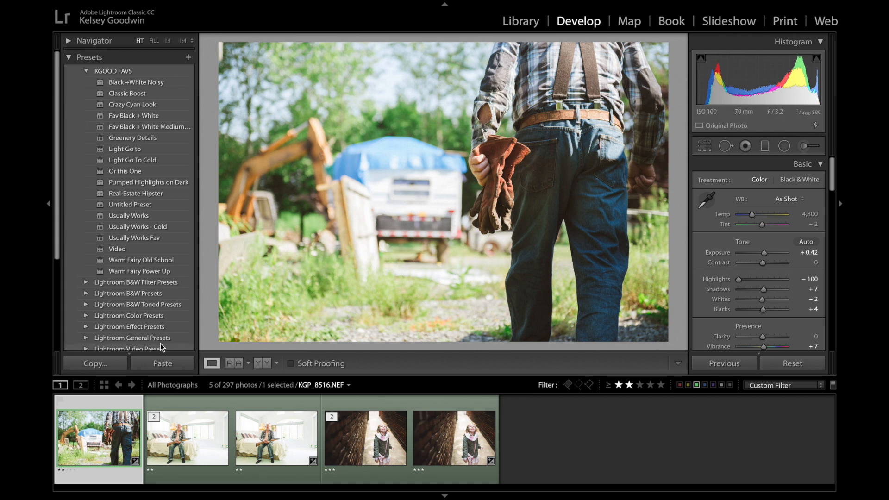
Try to heal the excavator and blue-tarped trailer with the Spot Removal brush, using the grass as source, and reset the spot edits
click(724, 146)
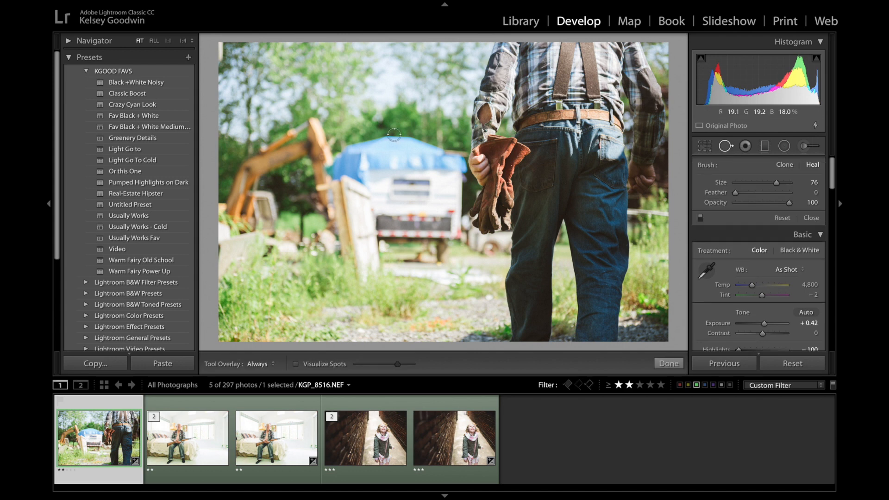
mouse_move(345, 138)
mouse_down()
mouse_move(351, 186)
mouse_move(356, 150)
mouse_move(400, 132)
mouse_move(369, 152)
mouse_move(437, 149)
mouse_move(455, 170)
mouse_move(304, 162)
mouse_move(325, 180)
mouse_move(334, 173)
mouse_move(311, 125)
mouse_move(238, 162)
mouse_move(323, 144)
mouse_move(215, 190)
mouse_move(264, 162)
mouse_move(233, 236)
mouse_move(271, 220)
mouse_move(245, 219)
mouse_up()
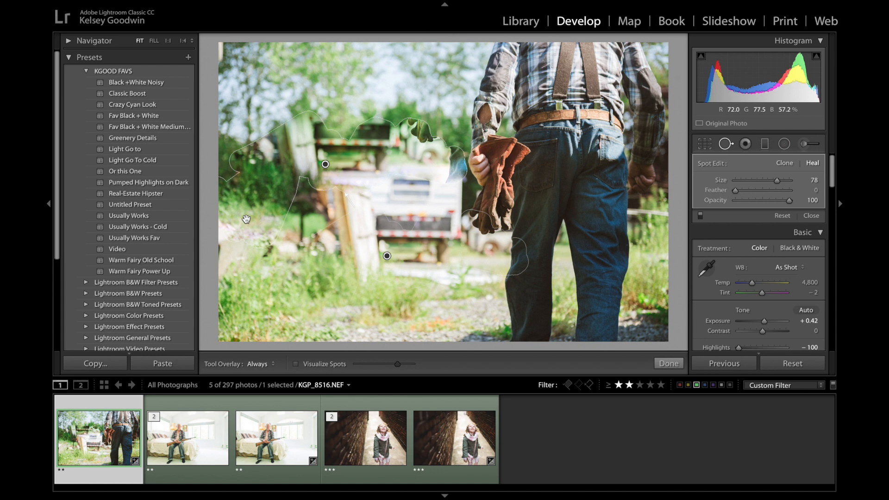
drag(446, 256, 369, 279)
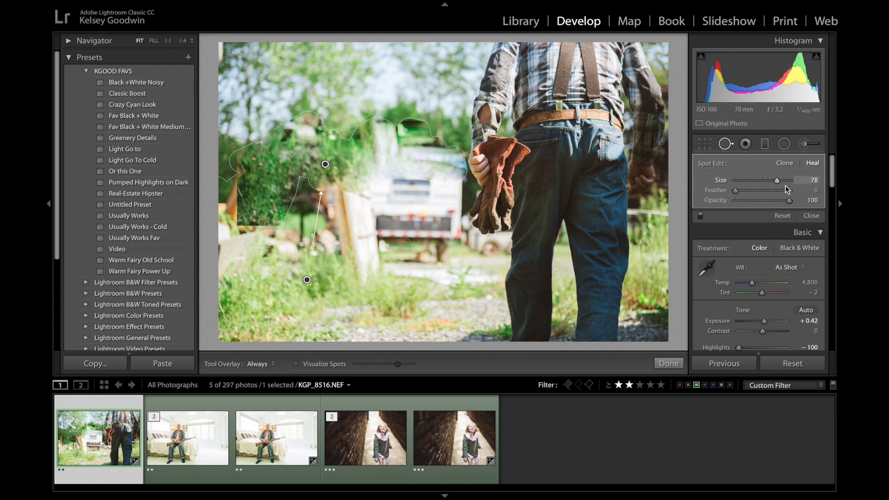
click(778, 214)
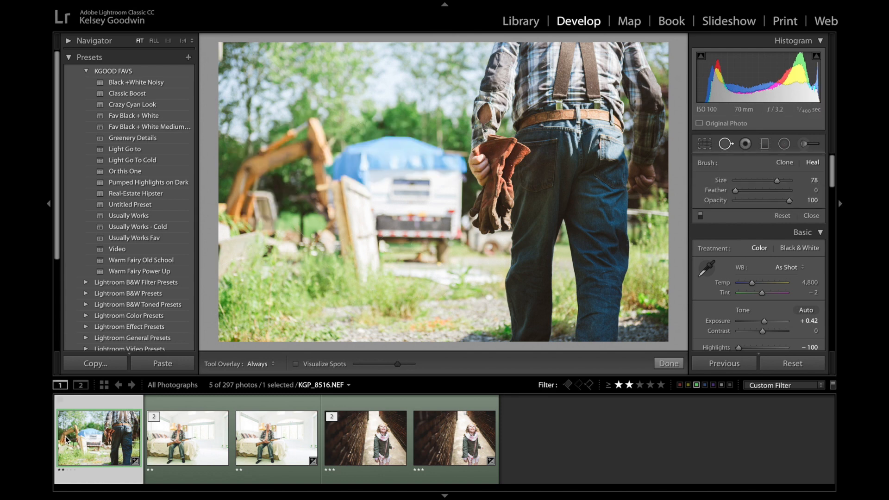
Open KGP_8516.NEF for editing in Adobe Photoshop CC 2018 and duplicate the Background layer, leaving the copy selected
right_click(88, 440)
mouse_move(178, 259)
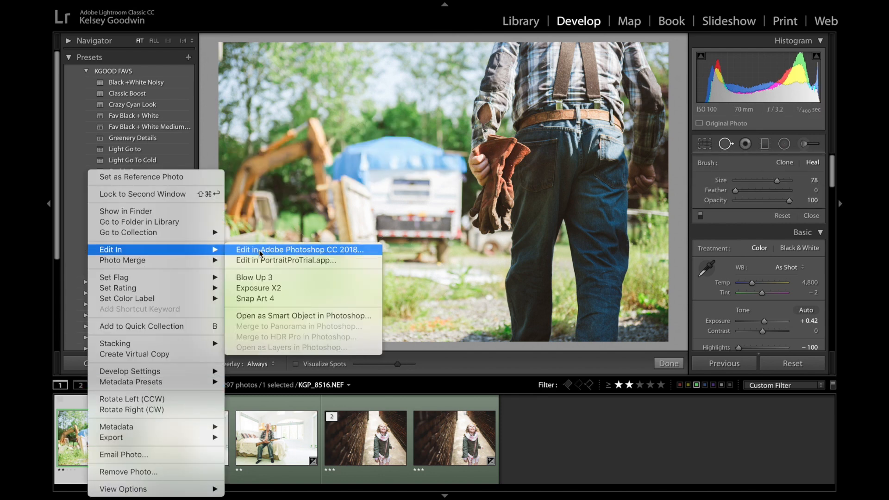
click(259, 252)
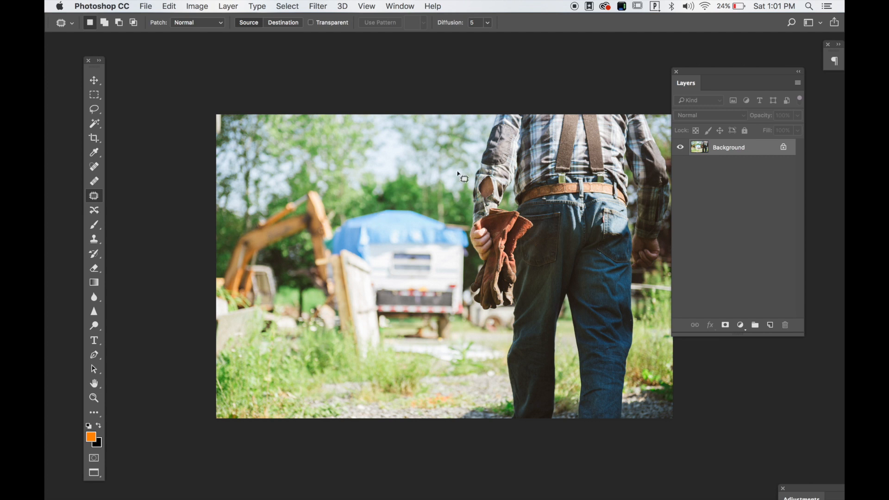
key(super+j)
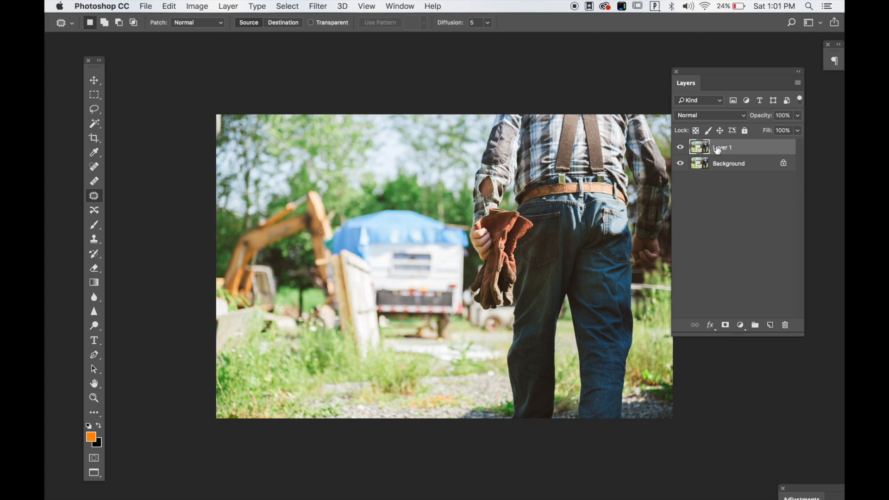
click(704, 168)
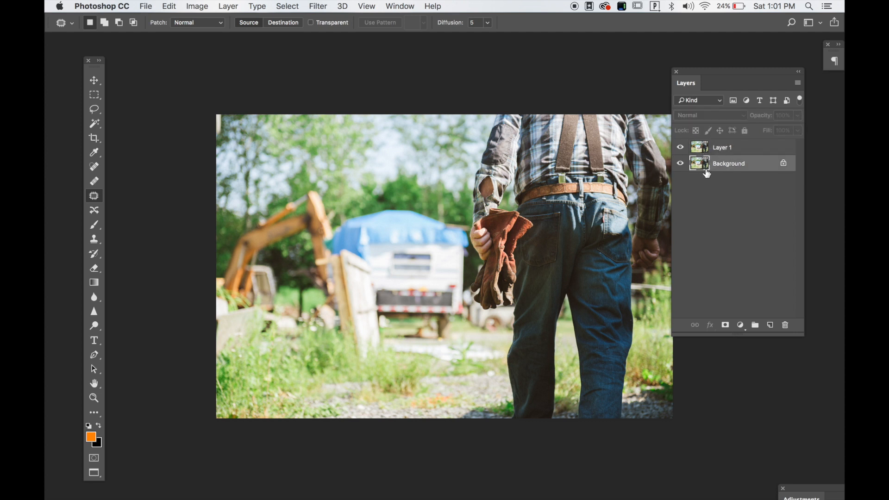
click(703, 152)
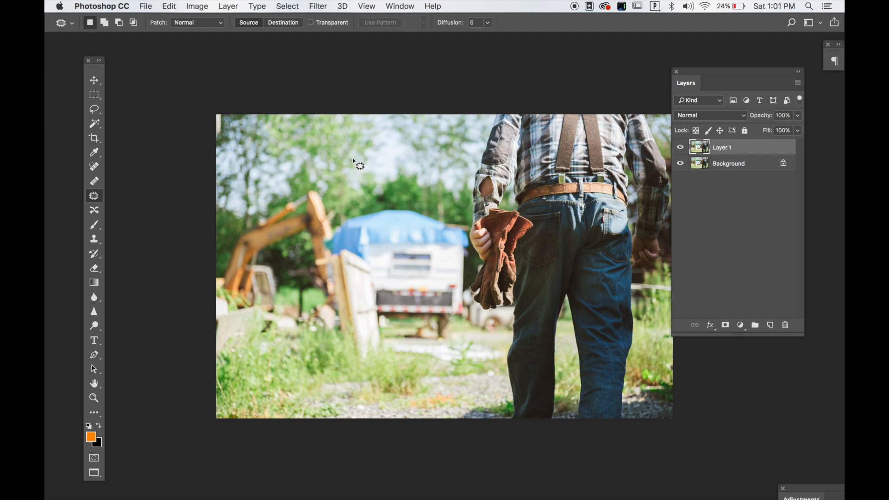
Lasso the excavator, trailer and boards behind the man and fill the selection using Content-Aware with Color Adaptation at 100% opacity
key(l)
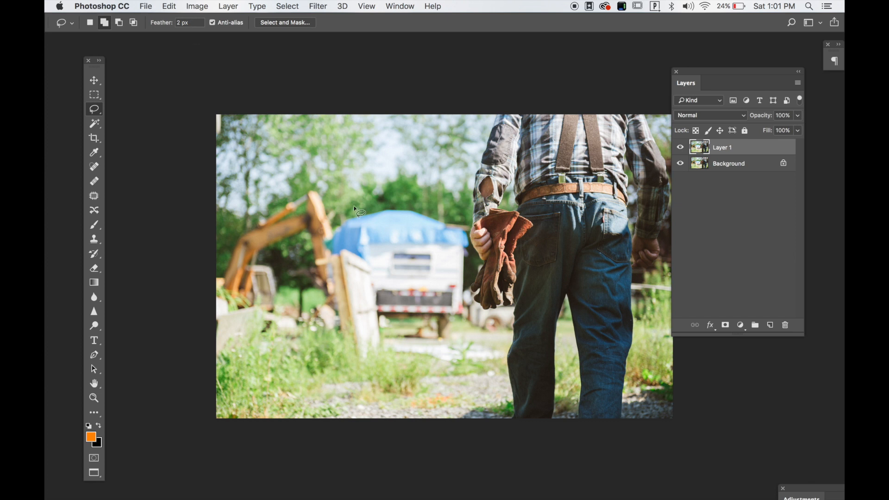
mouse_move(339, 216)
mouse_down()
mouse_move(310, 187)
mouse_move(234, 236)
mouse_move(218, 301)
mouse_move(217, 275)
mouse_move(205, 292)
mouse_move(206, 338)
mouse_move(228, 364)
mouse_move(261, 344)
mouse_move(305, 339)
mouse_move(332, 340)
mouse_move(362, 370)
mouse_move(391, 340)
mouse_move(456, 333)
mouse_move(471, 323)
mouse_move(469, 232)
mouse_up()
drag(359, 202, 338, 214)
click(173, 5)
click(206, 184)
click(170, 6)
click(185, 181)
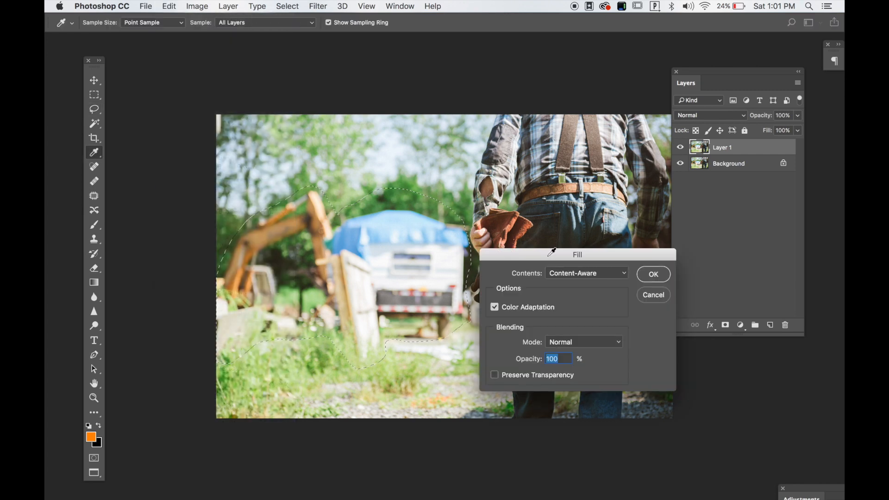
click(641, 277)
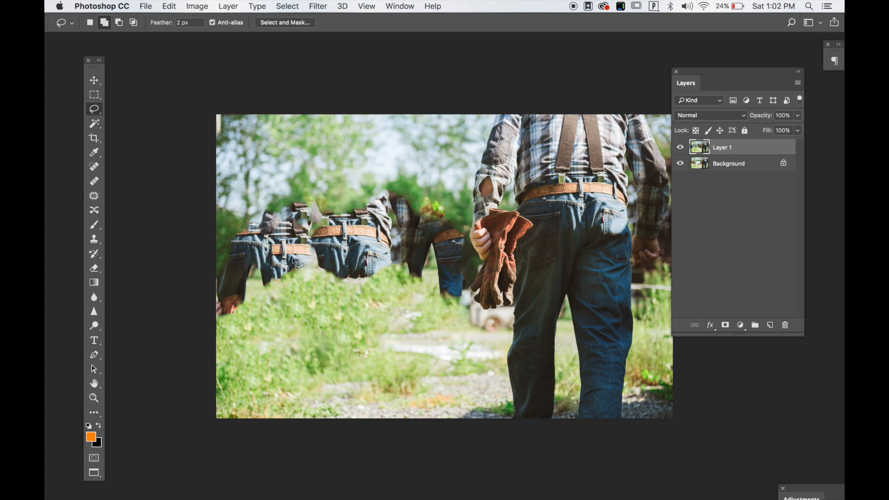
Patch the leftmost jeans and shirt fragments left by the fill with the blurred trees above them
key(j)
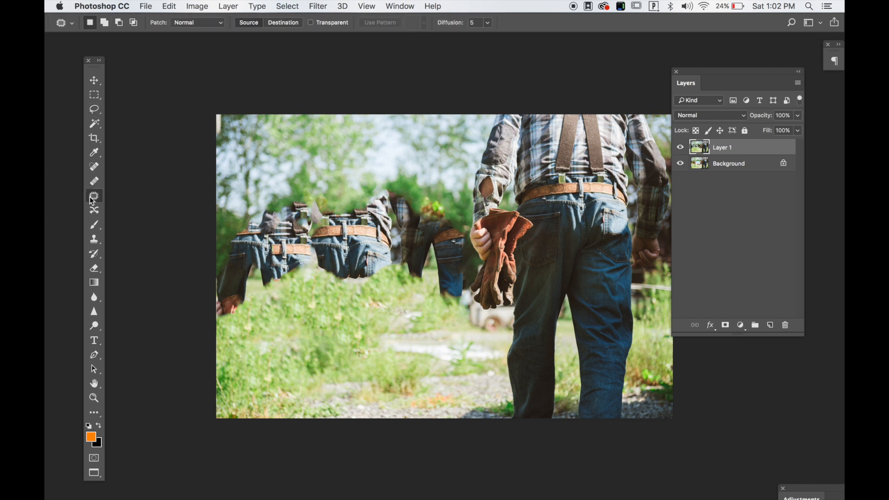
mouse_move(247, 211)
mouse_down()
mouse_move(210, 261)
mouse_move(209, 307)
mouse_move(227, 331)
mouse_move(284, 314)
mouse_up()
drag(310, 275, 314, 191)
mouse_move(271, 236)
mouse_down()
mouse_move(283, 324)
mouse_move(296, 182)
mouse_move(276, 117)
mouse_move(254, 135)
mouse_move(262, 153)
mouse_move(273, 136)
mouse_up()
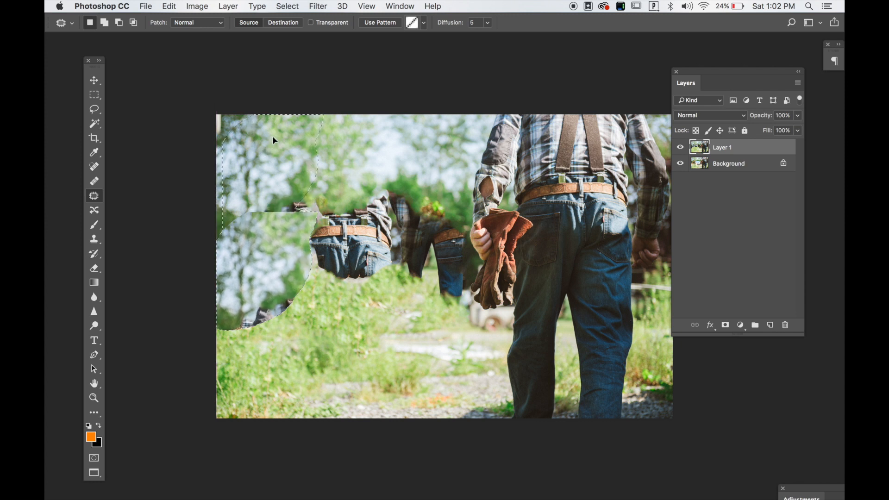
click(274, 317)
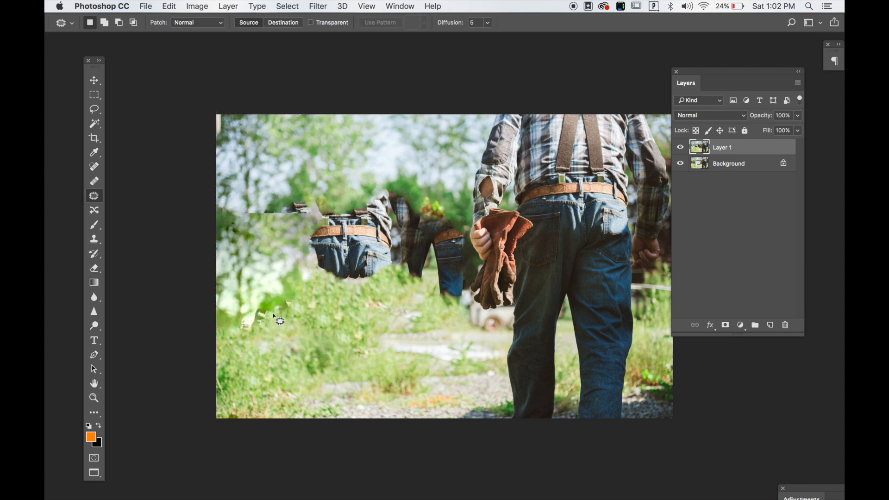
Patch the rough lower edge and the upper seam of the newly patched tree area with clean surroundings
mouse_move(230, 331)
mouse_down()
mouse_move(294, 302)
mouse_move(292, 262)
mouse_up()
drag(306, 190, 284, 199)
mouse_move(282, 208)
mouse_down()
mouse_move(277, 177)
mouse_move(292, 162)
mouse_up()
click(301, 161)
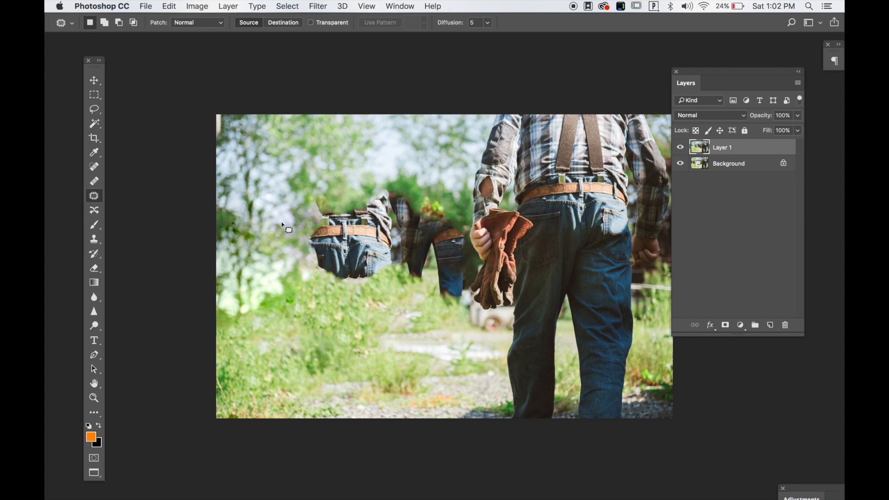
Set up a soft Clone Stamp brush with 0% hardness and a size of 500 px
key(s)
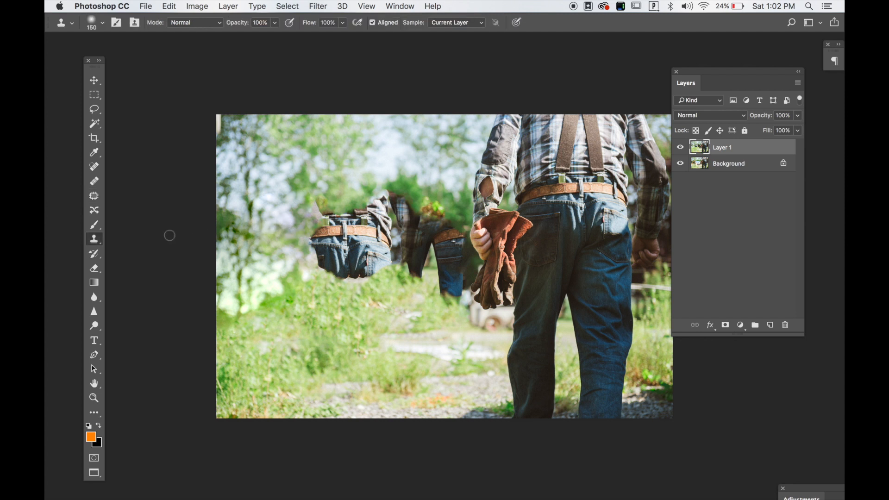
right_click(263, 209)
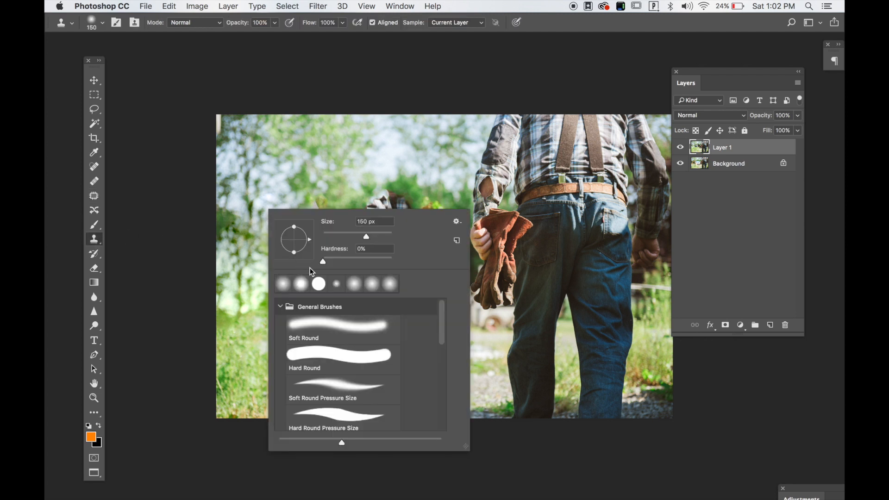
click(344, 188)
click(529, 181)
key(bracketright)
key(bracketright)
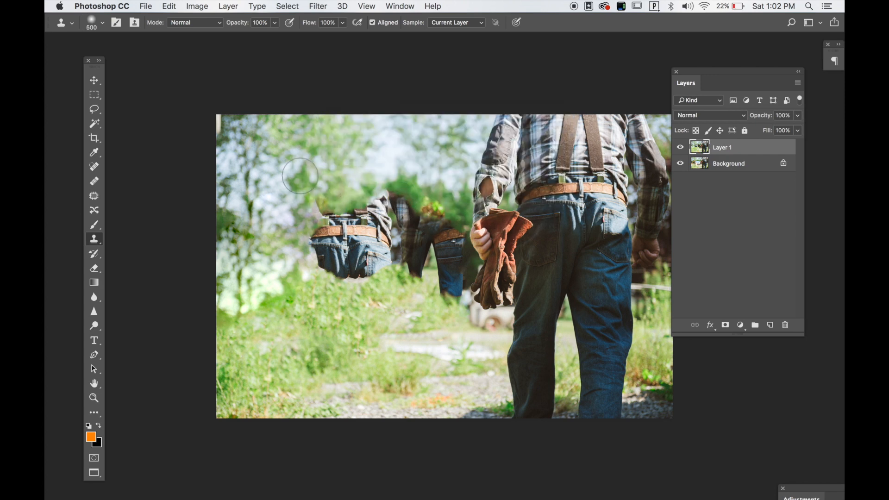
Try to clone tree foliage over the middle jeans fragment in one long stroke, and undo the stroke
alt+click(273, 149)
click(325, 209)
mouse_move(325, 209)
mouse_down()
mouse_move(332, 261)
mouse_move(337, 227)
mouse_move(355, 224)
mouse_move(337, 259)
mouse_move(367, 258)
mouse_move(379, 199)
mouse_move(361, 245)
mouse_move(354, 241)
mouse_move(341, 265)
mouse_move(348, 307)
mouse_move(437, 306)
mouse_up()
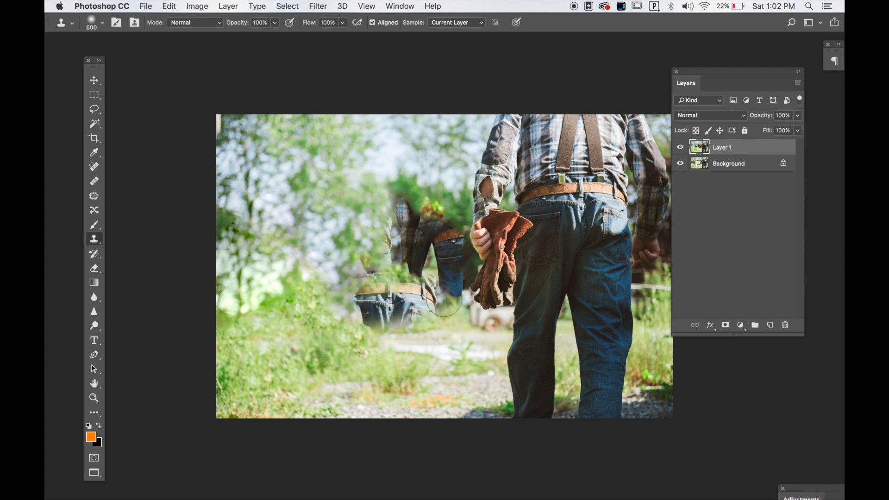
key(super+z)
Sample the upper trees and clone foliage over the middle jeans and belt fragments
alt+click(282, 134)
mouse_move(313, 204)
mouse_down()
mouse_move(323, 224)
mouse_move(330, 207)
mouse_move(356, 227)
mouse_move(364, 205)
mouse_move(377, 203)
mouse_move(385, 210)
mouse_move(328, 238)
mouse_move(337, 266)
mouse_move(355, 246)
mouse_move(351, 259)
mouse_move(373, 261)
mouse_move(383, 248)
mouse_move(377, 238)
mouse_move(382, 260)
mouse_move(376, 202)
mouse_move(275, 244)
mouse_up()
alt+click(344, 227)
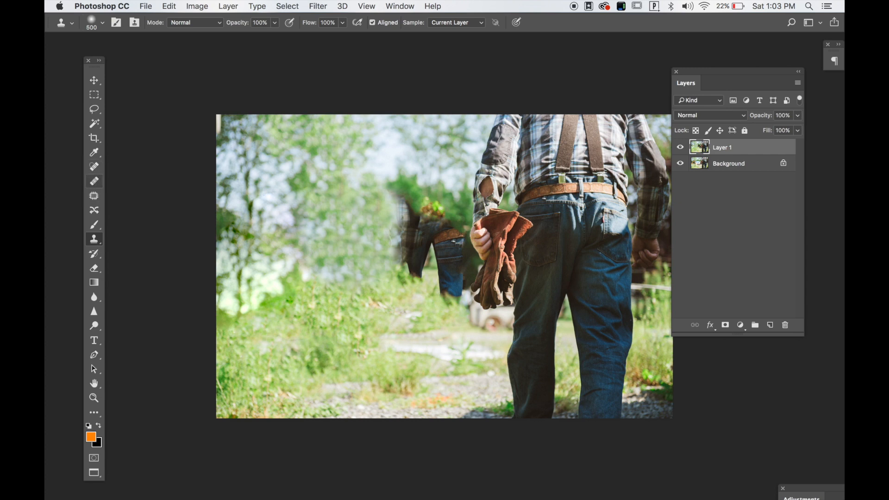
Clone foliage down the outer edge of the remaining dark jeans fragment with a 250 px Clone Stamp brush
key(super+plus)
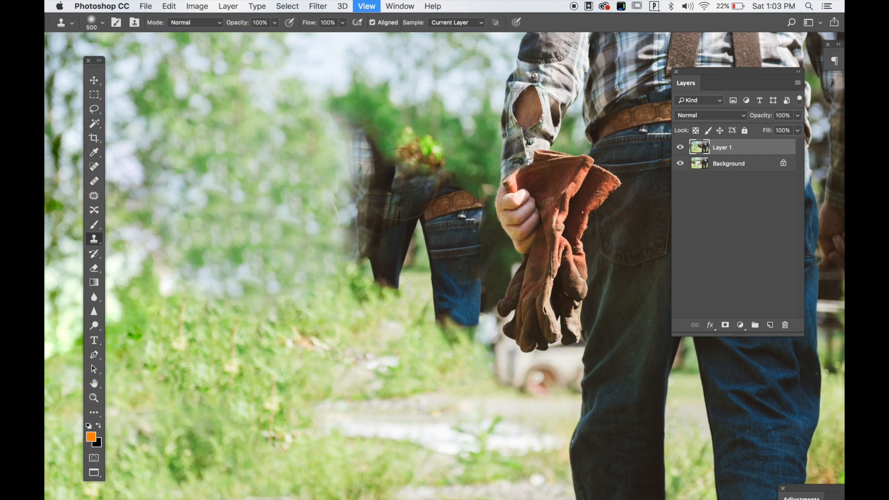
key(bracketleft)
key(bracketleft)
key(bracketleft)
alt+click(310, 131)
mouse_move(353, 131)
mouse_down()
mouse_move(354, 163)
mouse_move(341, 171)
mouse_move(337, 208)
mouse_move(340, 243)
mouse_move(360, 270)
mouse_up()
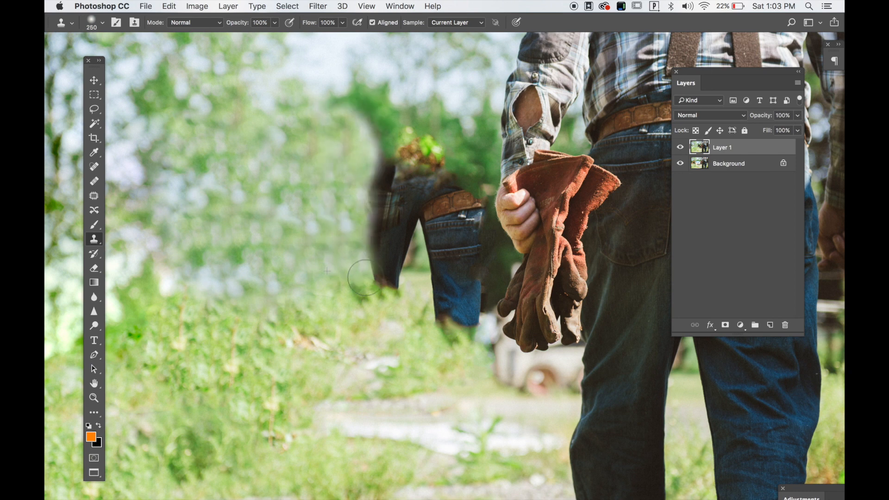
Patch out the dark edge and the remaining jeans and belt fragments beside the gloves with nearby green foliage
key(j)
mouse_move(358, 170)
mouse_down()
mouse_move(443, 143)
mouse_move(405, 130)
mouse_up()
drag(397, 145, 351, 171)
drag(364, 110, 367, 111)
drag(349, 147, 331, 174)
mouse_move(386, 171)
mouse_down()
mouse_move(341, 242)
mouse_move(406, 294)
mouse_move(422, 223)
mouse_move(386, 171)
mouse_move(446, 362)
mouse_move(482, 317)
mouse_move(495, 251)
mouse_up()
drag(491, 213, 444, 135)
mouse_move(435, 200)
mouse_down()
mouse_move(345, 262)
mouse_move(311, 196)
mouse_up()
Patch the repeated pale spots in the grass beyond the path with clean grass
drag(341, 333, 317, 327)
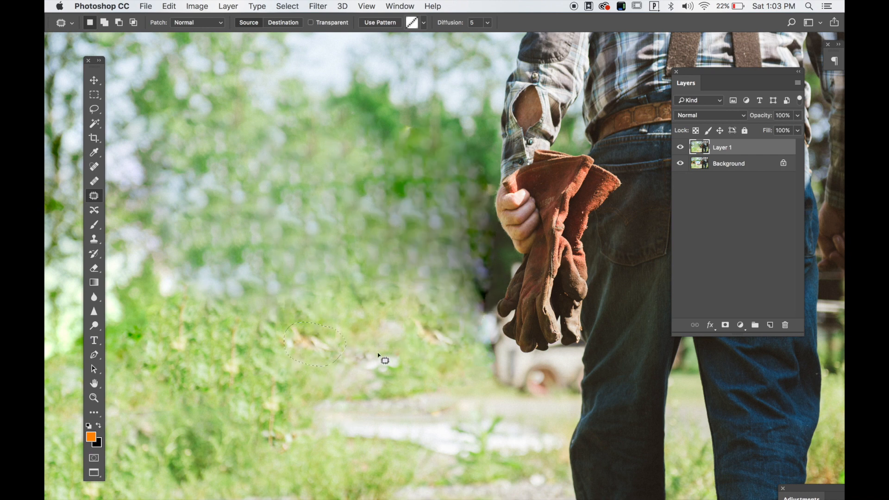
click(437, 342)
mouse_move(328, 333)
mouse_down()
mouse_move(351, 345)
mouse_move(336, 332)
mouse_up()
drag(338, 336, 316, 366)
mouse_move(422, 329)
mouse_down()
mouse_move(419, 323)
mouse_move(424, 336)
mouse_move(429, 328)
mouse_up()
mouse_move(428, 338)
mouse_down()
mouse_move(386, 345)
mouse_move(395, 349)
mouse_up()
drag(380, 365, 415, 346)
Patch the remaining blotches and repeated textures across the grass with nearby clean grass
drag(290, 436, 298, 403)
drag(322, 410, 231, 403)
drag(194, 304, 234, 336)
mouse_move(234, 320)
mouse_down()
mouse_move(260, 367)
mouse_move(250, 325)
mouse_up()
drag(243, 340, 283, 345)
mouse_move(347, 346)
mouse_down()
mouse_move(324, 376)
mouse_move(352, 344)
mouse_up()
drag(351, 359, 370, 313)
Patch the repeated pattern in the middle of the blurred trees with varied foliage from nearby
click(412, 246)
key(super+minus)
mouse_move(341, 247)
mouse_down()
mouse_move(385, 292)
mouse_move(343, 241)
mouse_up()
mouse_move(387, 263)
mouse_down()
mouse_move(302, 194)
mouse_move(287, 198)
mouse_up()
click(361, 216)
mouse_move(352, 235)
mouse_down()
mouse_move(360, 252)
mouse_move(356, 243)
mouse_up()
mouse_move(347, 255)
mouse_down()
mouse_move(360, 200)
mouse_move(362, 236)
mouse_move(383, 214)
mouse_up()
Patch the uneven foliage and the grass edge next to the man's gloves
mouse_move(445, 230)
mouse_down()
mouse_move(411, 174)
mouse_move(352, 276)
mouse_move(323, 277)
mouse_move(413, 227)
mouse_move(426, 238)
mouse_up()
drag(421, 230, 397, 218)
click(442, 243)
drag(458, 294, 466, 267)
drag(462, 278, 455, 306)
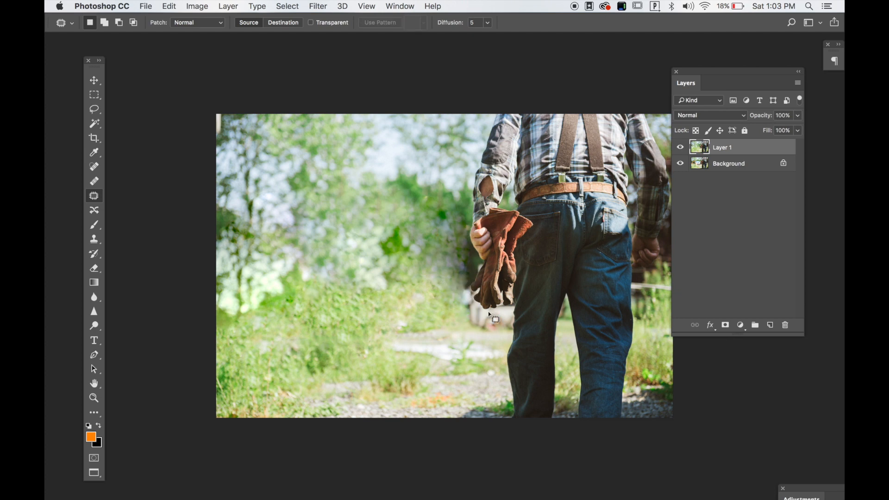
Select the background around the hand, gloves and trouser leg, including the leftover vehicle, with the Magnetic Lasso
key(super+equal)
key(super+equal)
key(super+equal)
key(super+equal)
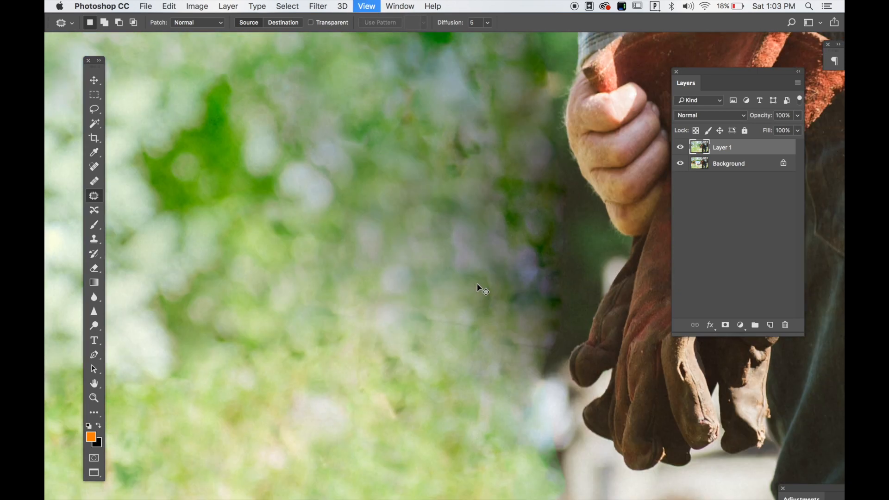
key(super+minus)
key(super+minus)
key(super+minus)
key(super+minus)
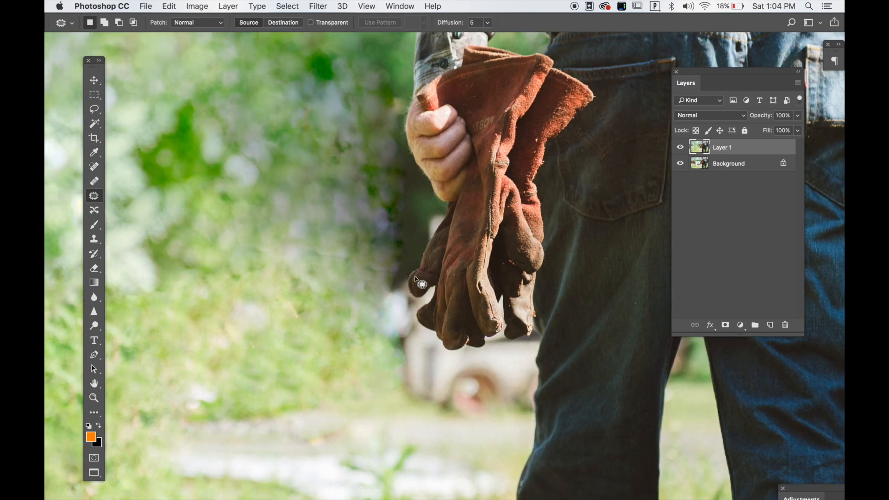
click(97, 109)
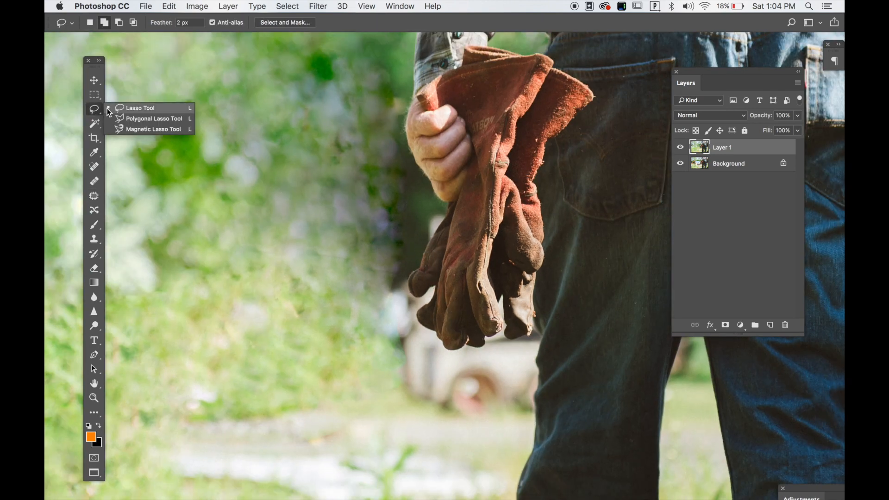
click(140, 130)
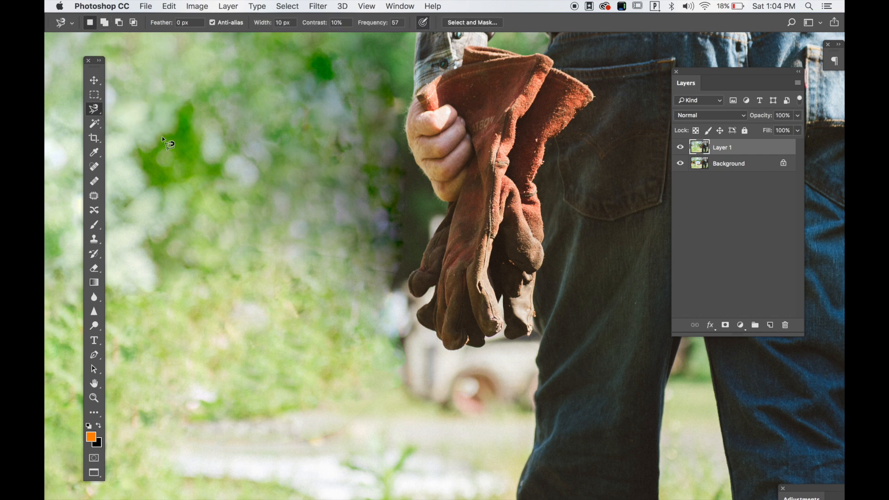
click(449, 204)
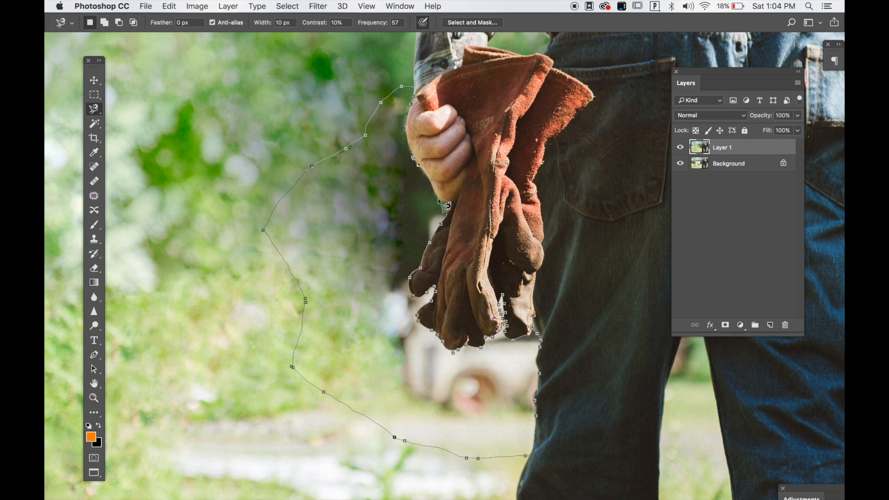
double_click(449, 203)
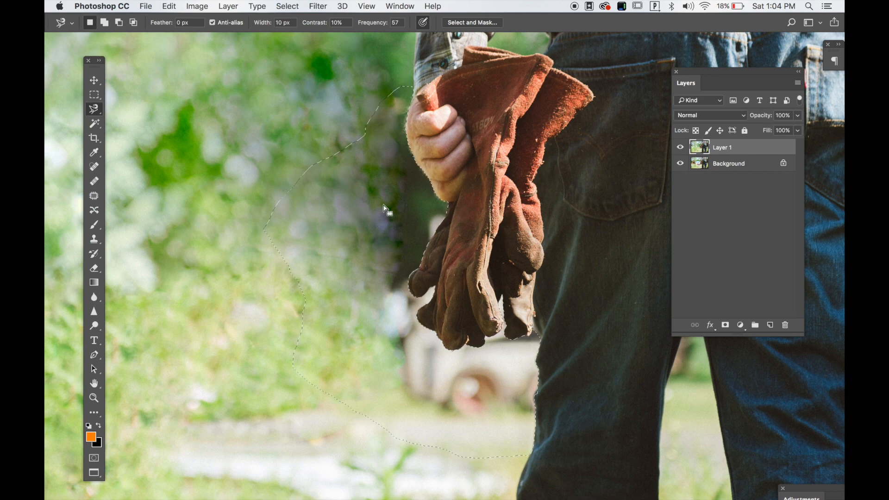
Clone light foliage from the trees over the dark patch and vehicle inside the selection with a 600 px Clone Stamp brush
key(super+h)
key(super+minus)
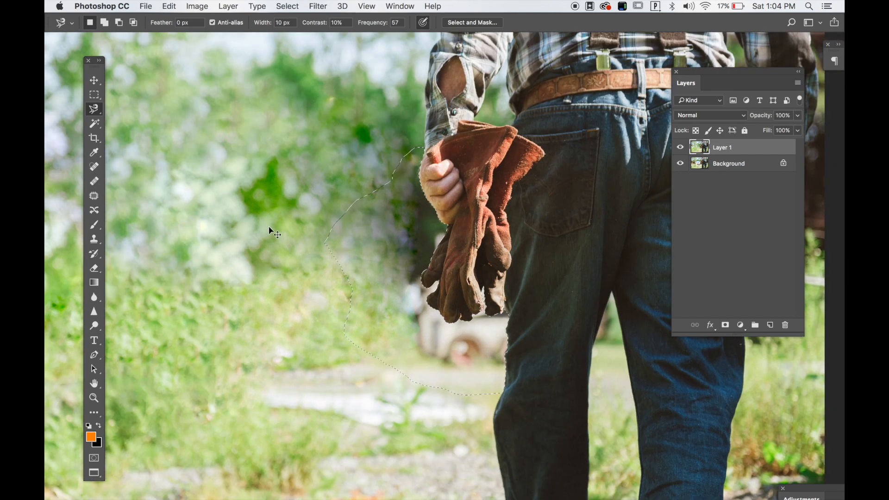
key(s)
key(bracketright)
key(bracketright)
key(bracketright)
key(bracketright)
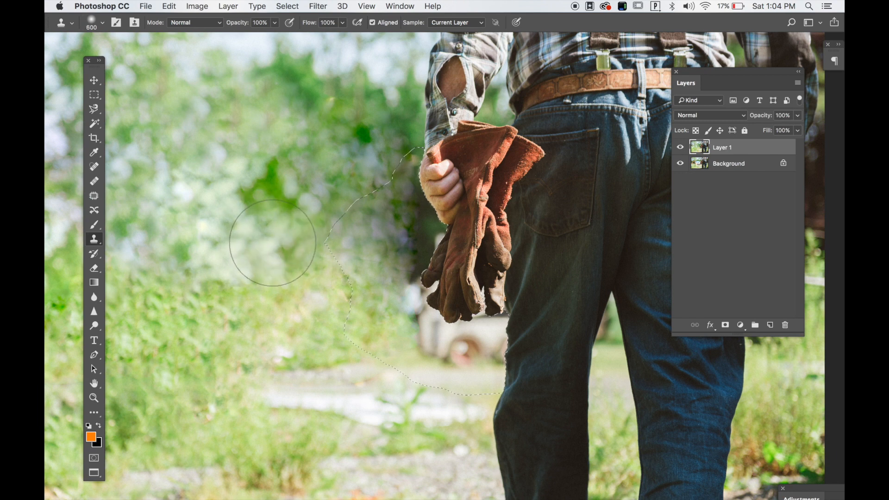
key(super+minus)
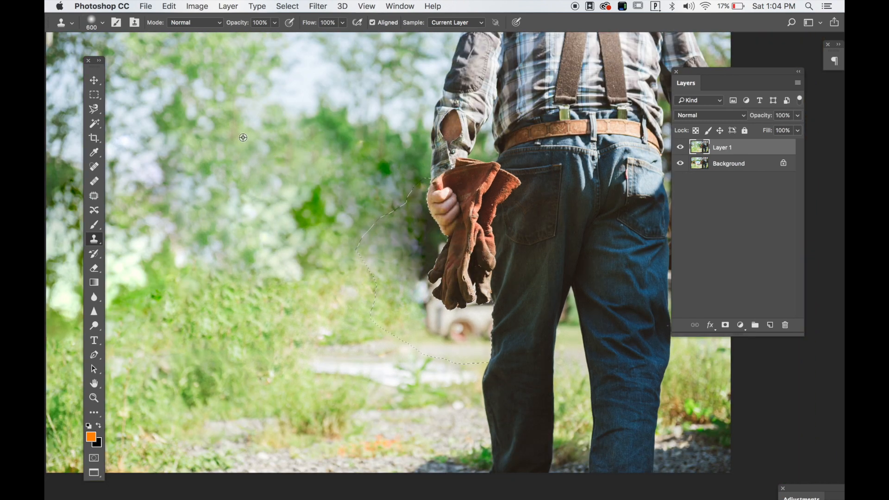
alt+click(277, 147)
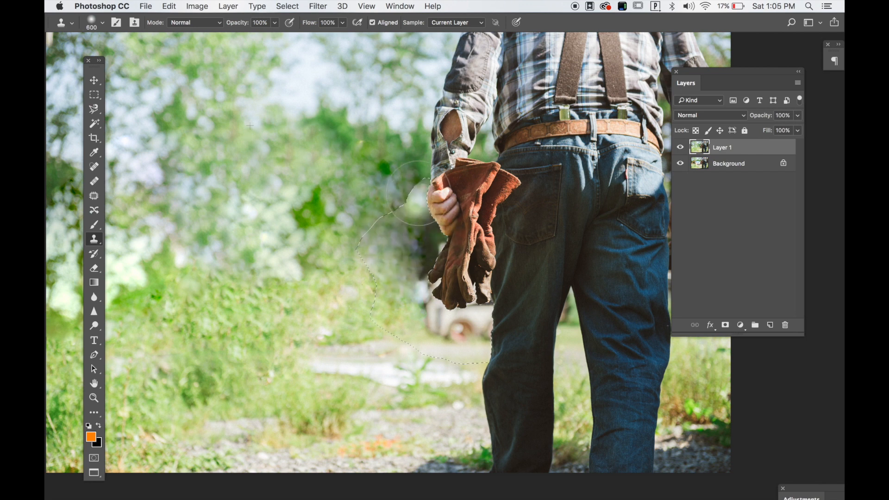
mouse_move(426, 229)
mouse_down()
mouse_move(407, 252)
mouse_move(419, 282)
mouse_move(447, 314)
mouse_move(480, 302)
mouse_up()
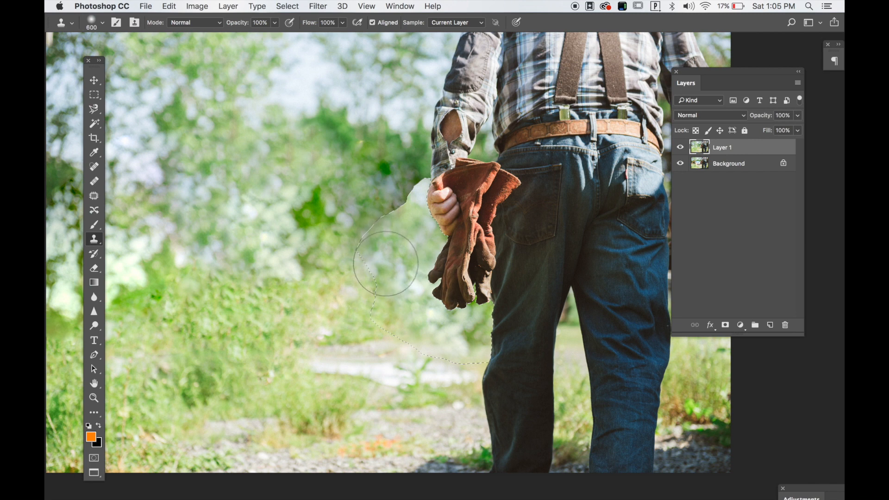
Clone nearby foliage over the hard selection edge beside the hand, reducing the brush to 300 px, and drop the selection
alt+click(365, 186)
mouse_move(399, 214)
mouse_down()
mouse_move(411, 199)
mouse_move(371, 204)
mouse_up()
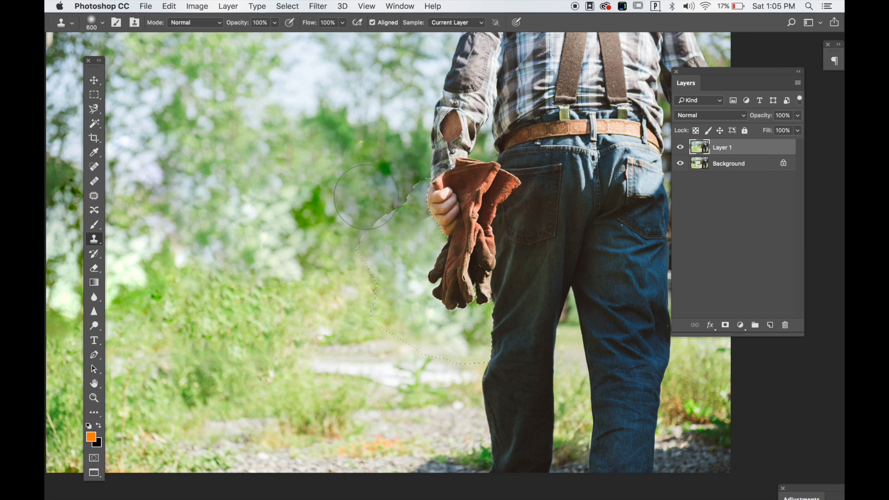
key(bracketleft)
key(bracketleft)
key(bracketleft)
key(bracketleft)
key(bracketleft)
key(bracketleft)
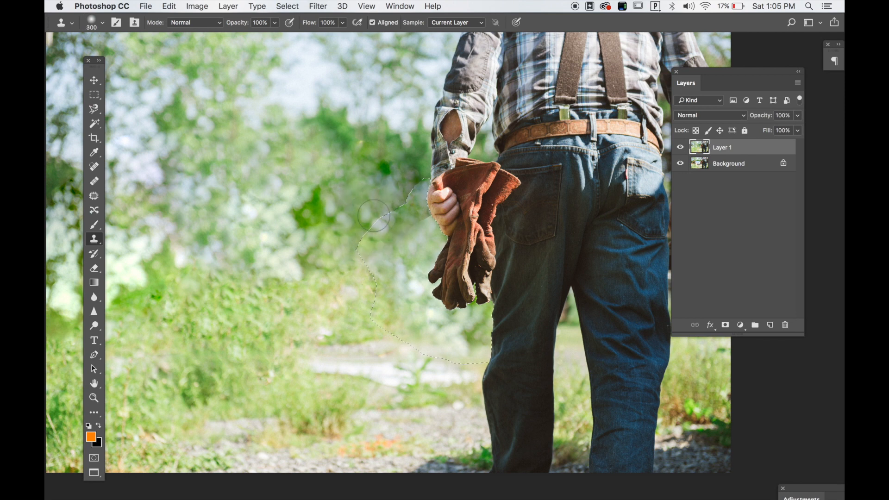
alt+click(400, 278)
mouse_move(411, 238)
mouse_down()
mouse_move(417, 222)
mouse_move(420, 234)
mouse_move(429, 222)
mouse_move(411, 250)
mouse_up()
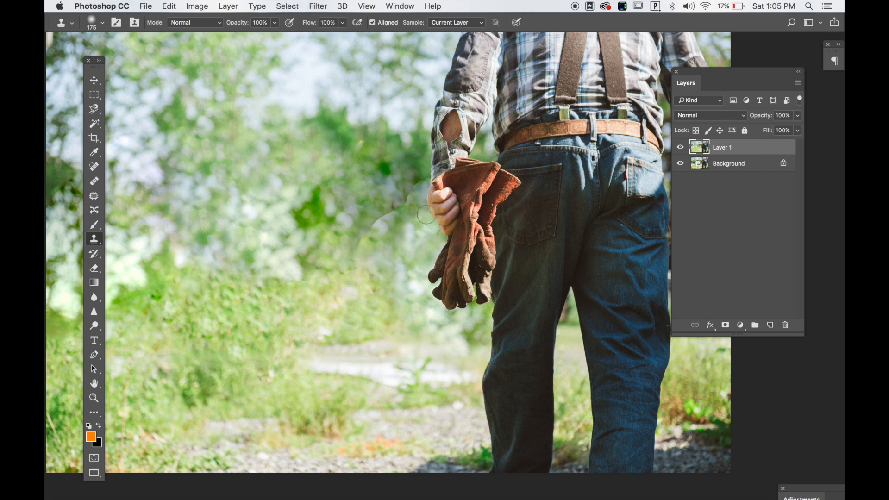
Patch the leftover seams in the foliage beside the man's hand and gloves with clean texture from nearby
key(j)
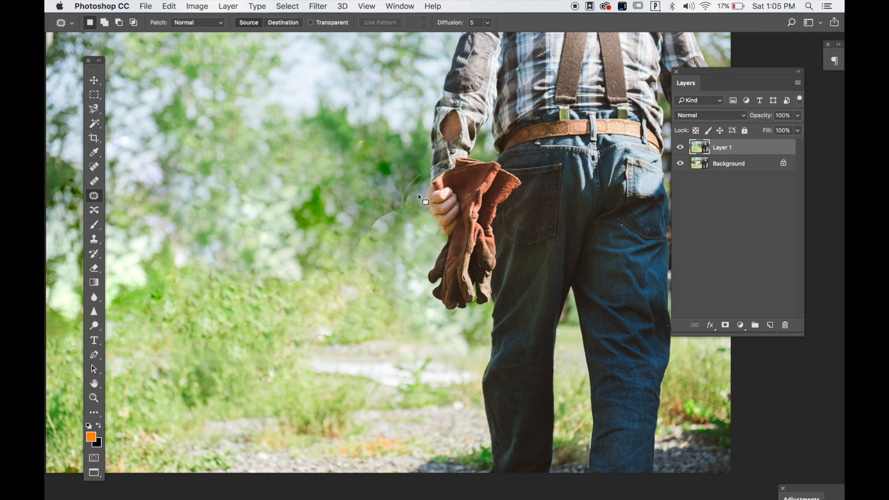
mouse_move(427, 184)
mouse_down()
mouse_move(376, 209)
mouse_move(388, 201)
mouse_move(381, 215)
mouse_move(377, 207)
mouse_move(401, 256)
mouse_up()
click(401, 256)
drag(369, 291, 371, 293)
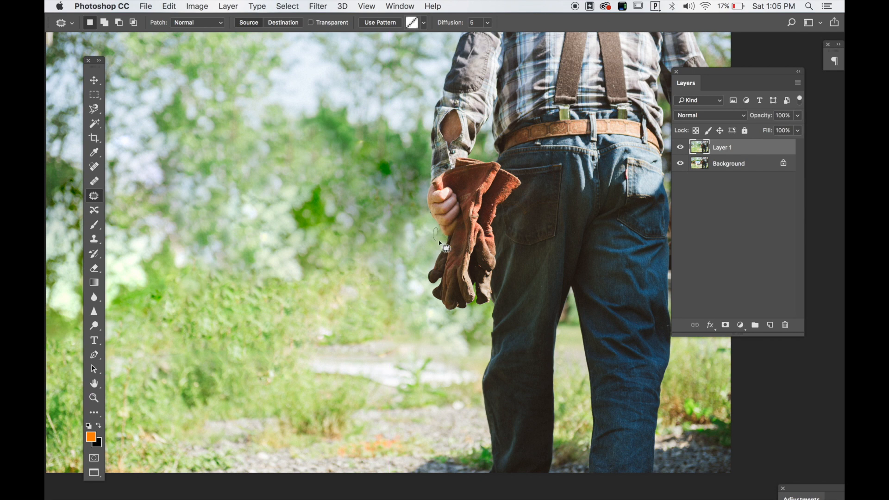
drag(440, 230, 439, 231)
drag(437, 234, 416, 235)
click(413, 285)
Patch the spot on the gravel path beside the trouser leg with nearby path texture
key(super+minus)
key(super+minus)
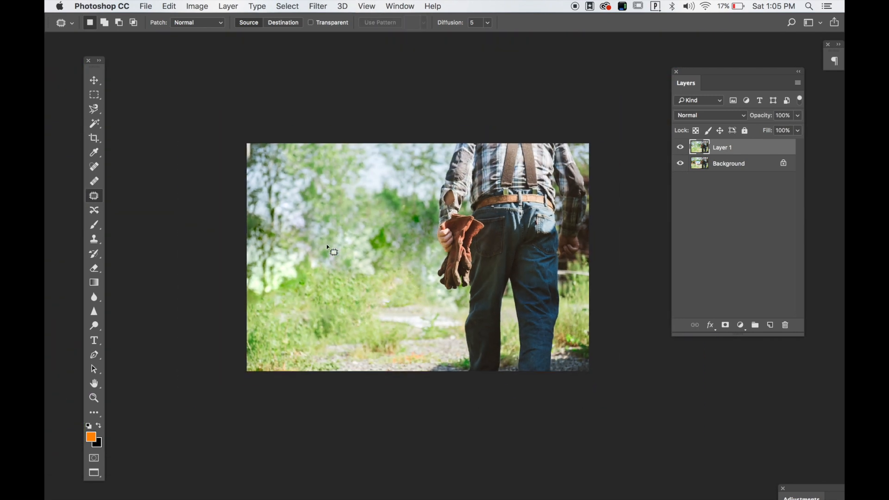
mouse_move(452, 330)
mouse_down()
mouse_move(458, 337)
mouse_move(452, 332)
mouse_up()
mouse_move(455, 336)
mouse_down()
mouse_move(424, 331)
mouse_move(428, 321)
mouse_move(389, 328)
mouse_move(456, 317)
mouse_up()
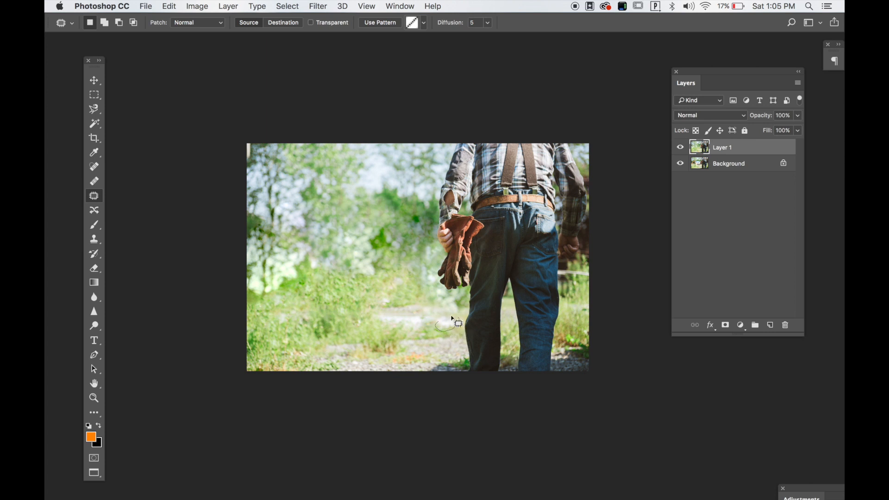
click(433, 309)
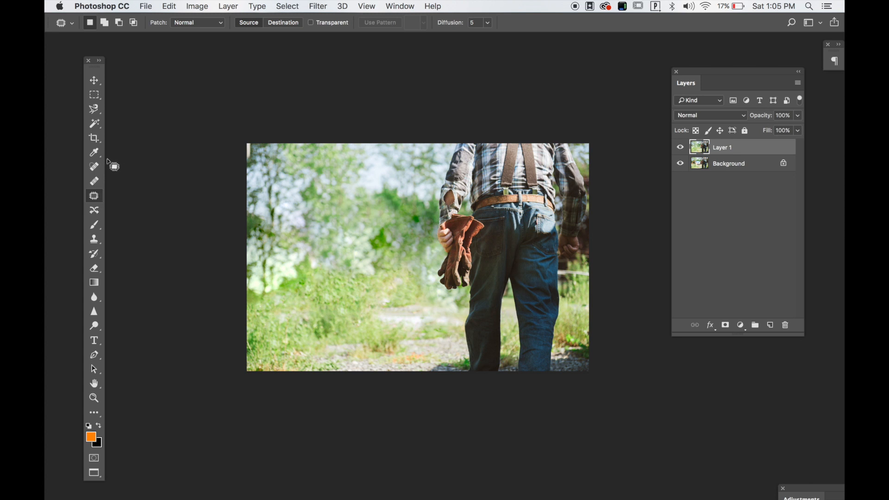
Remove the pale rail below the man's empty hand using the content-aware Spot Healing Brush at 150 px
click(95, 168)
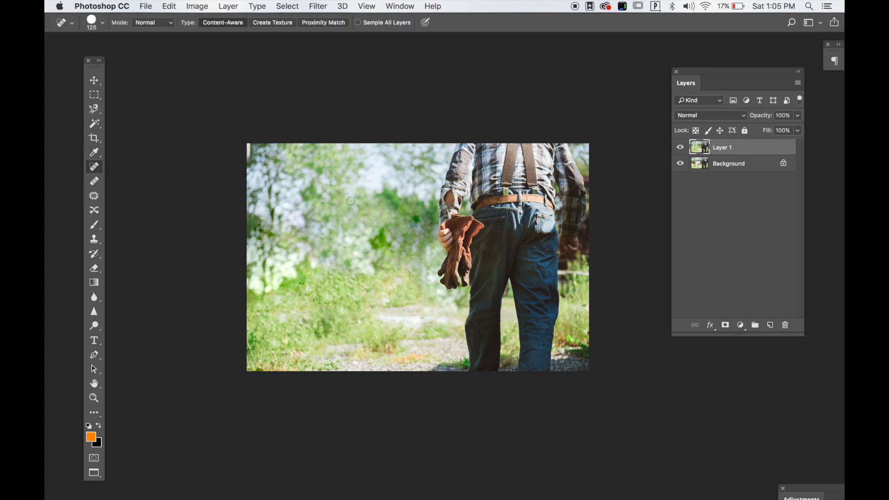
key(bracketright)
drag(591, 275, 561, 272)
Clean up the smudge along the jeans edge below the empty hand using the Clone Stamp at 80 px
key(super+plus)
key(super+plus)
key(super+plus)
drag(588, 292, 334, 274)
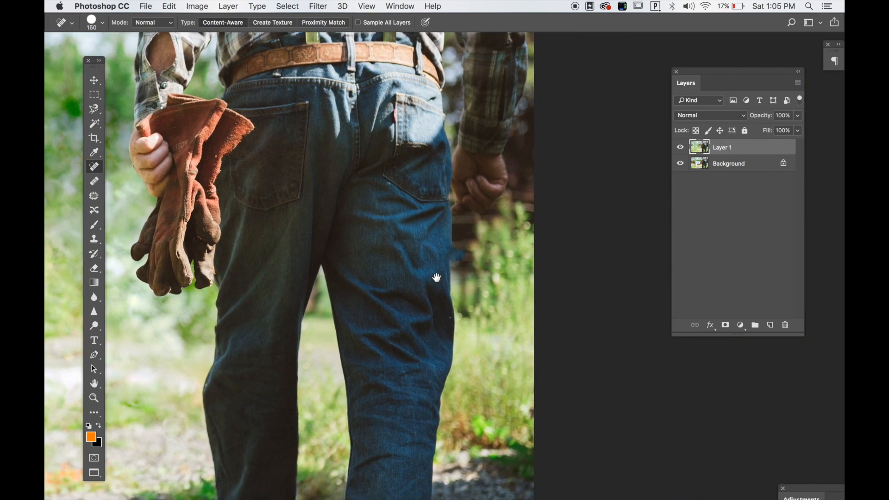
drag(437, 278, 417, 269)
key(s)
key(bracketleft)
key(bracketleft)
mouse_move(440, 248)
mouse_down()
mouse_move(448, 268)
mouse_move(452, 242)
mouse_up()
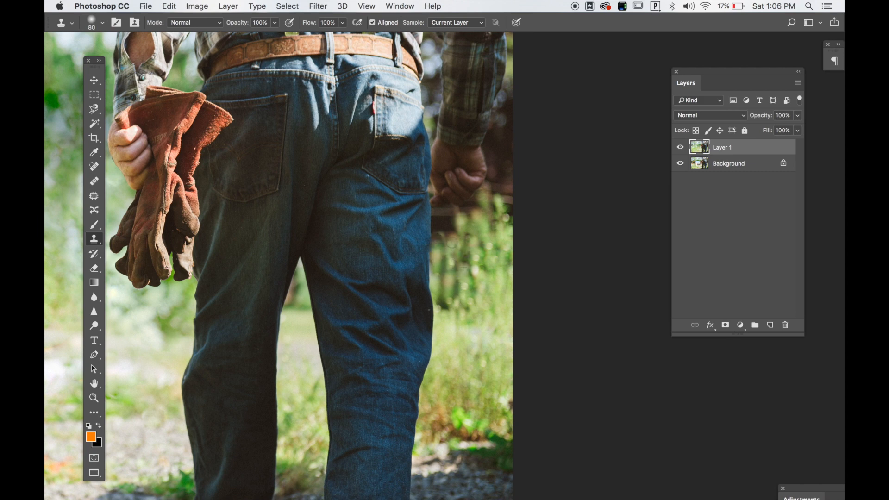
Compare the retouched photo with the original by repeatedly hiding and showing Layer 1, leaving it visible
key(super+minus)
key(super+minus)
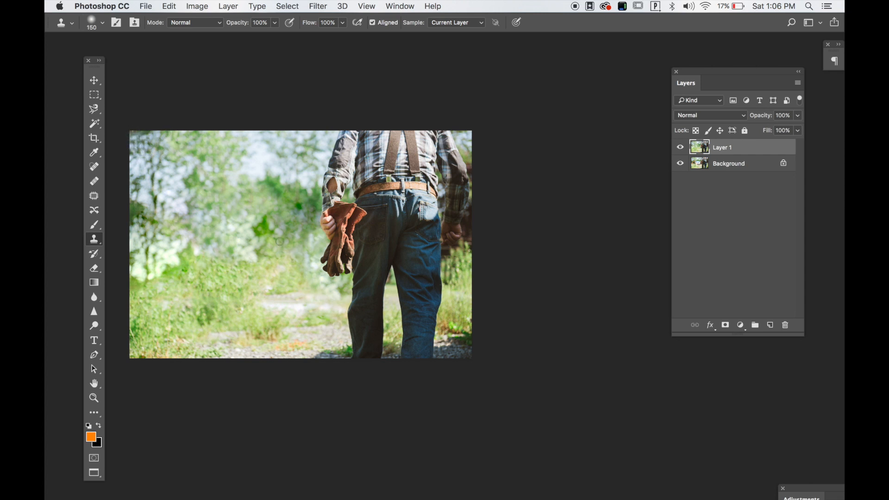
click(680, 148)
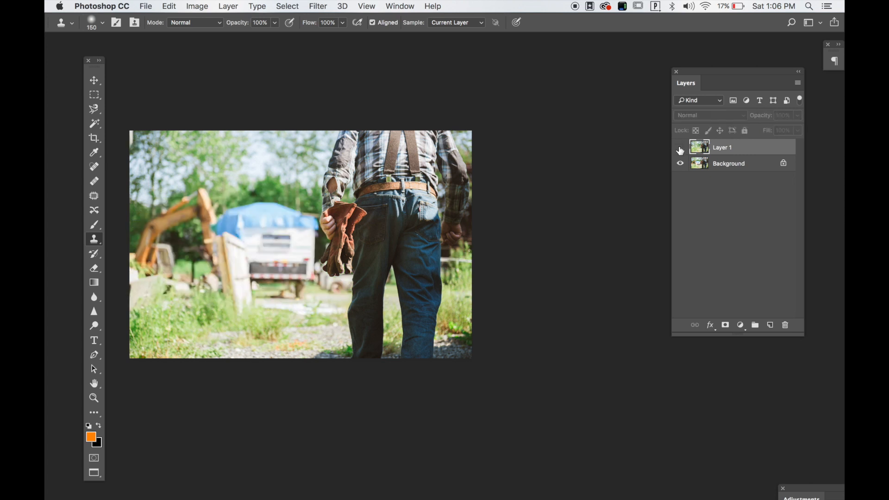
click(680, 149)
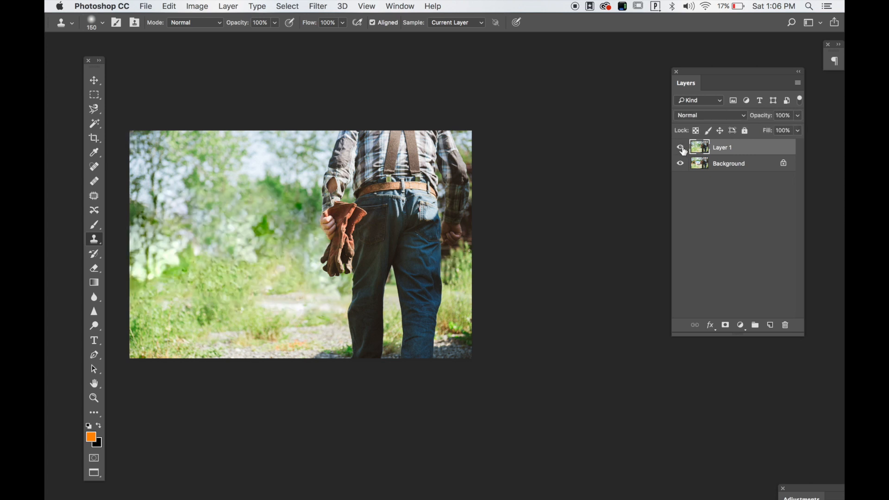
click(680, 148)
click(681, 148)
click(680, 148)
click(680, 148)
click(681, 149)
click(680, 149)
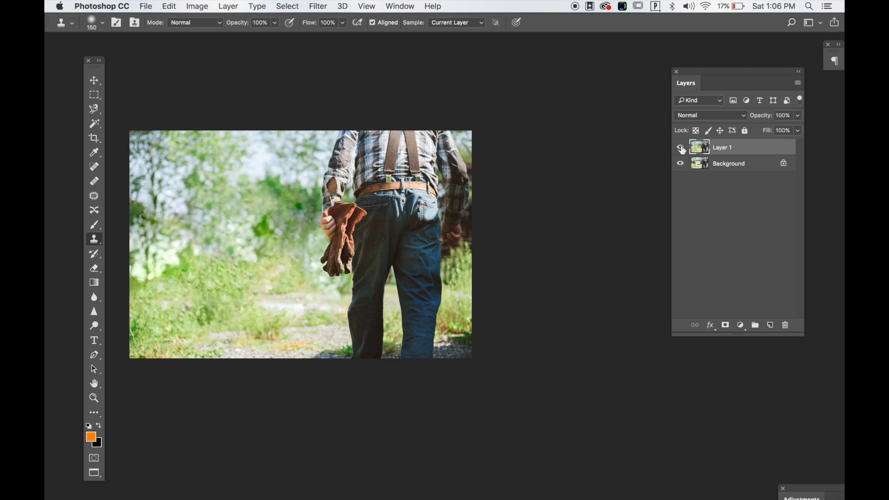